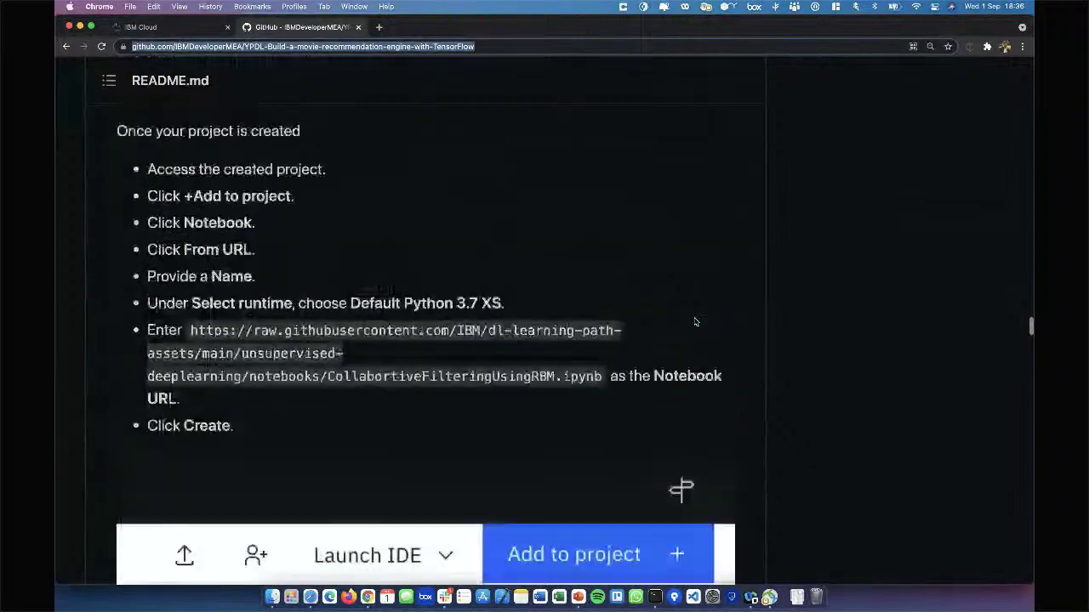
# - Switch from the GitHub README to the IBM Cloud dashboard and enlarge the page for easier reading
pyautogui.scroll(10, 695, 322)
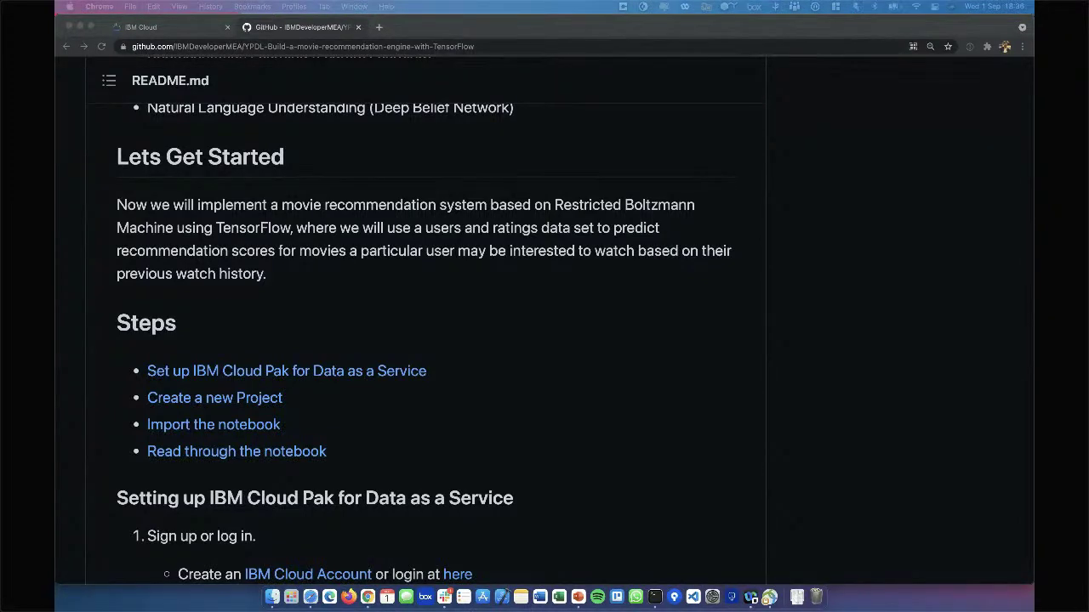
pyautogui.scroll(10, 265, 267)
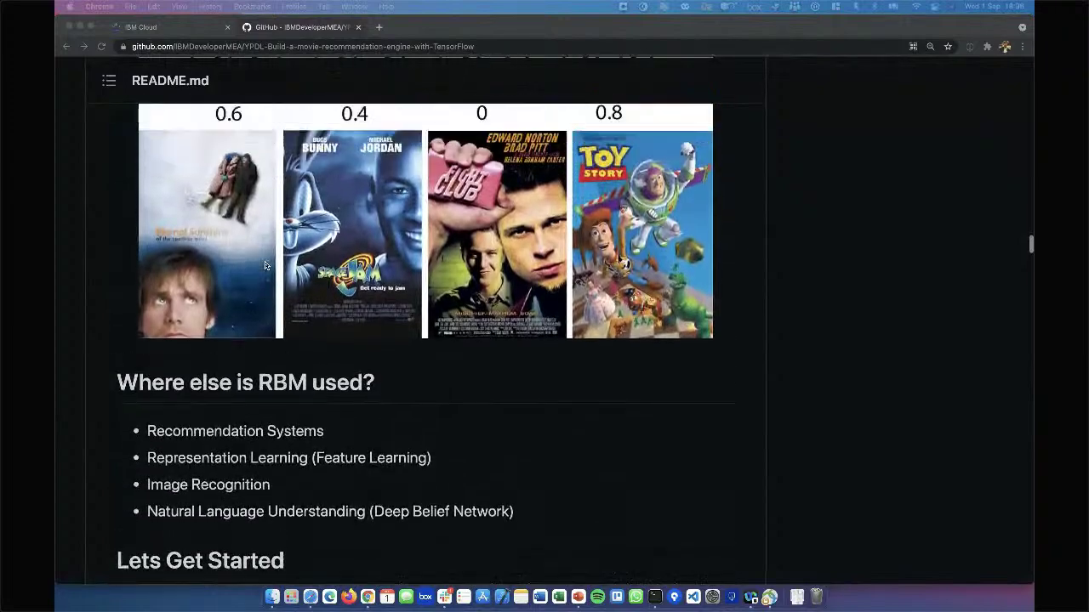
pyautogui.scroll(5, 266, 266)
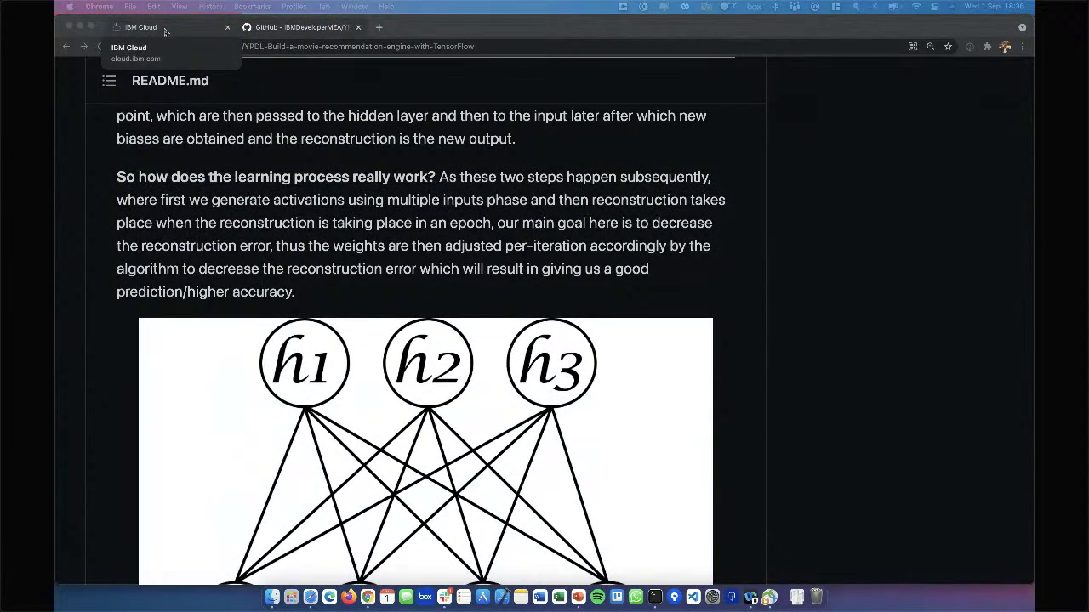
pyautogui.click(162, 28)
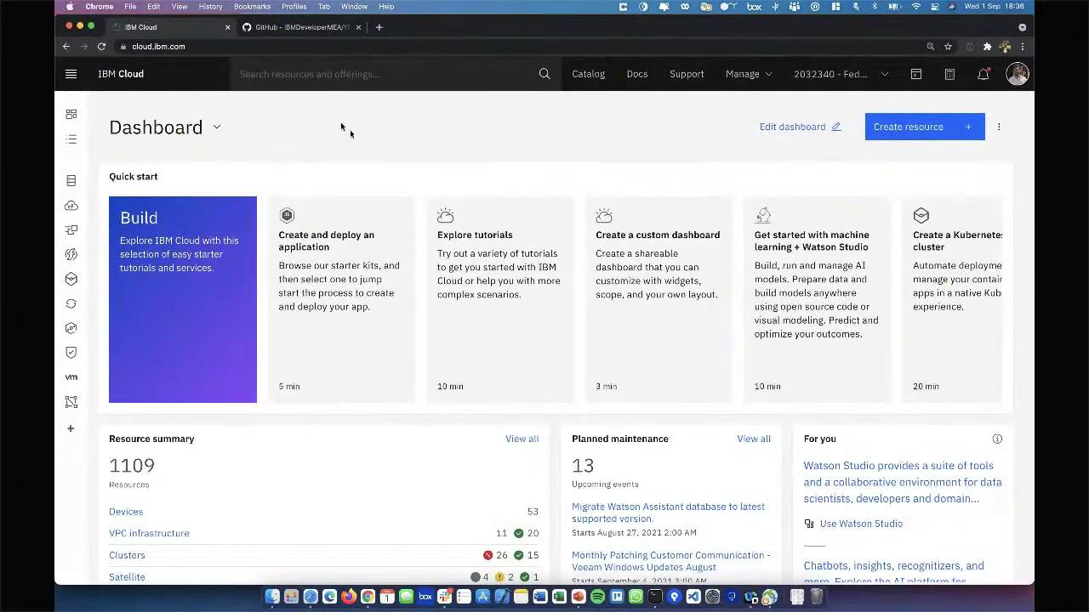
pyautogui.press('super+equal')
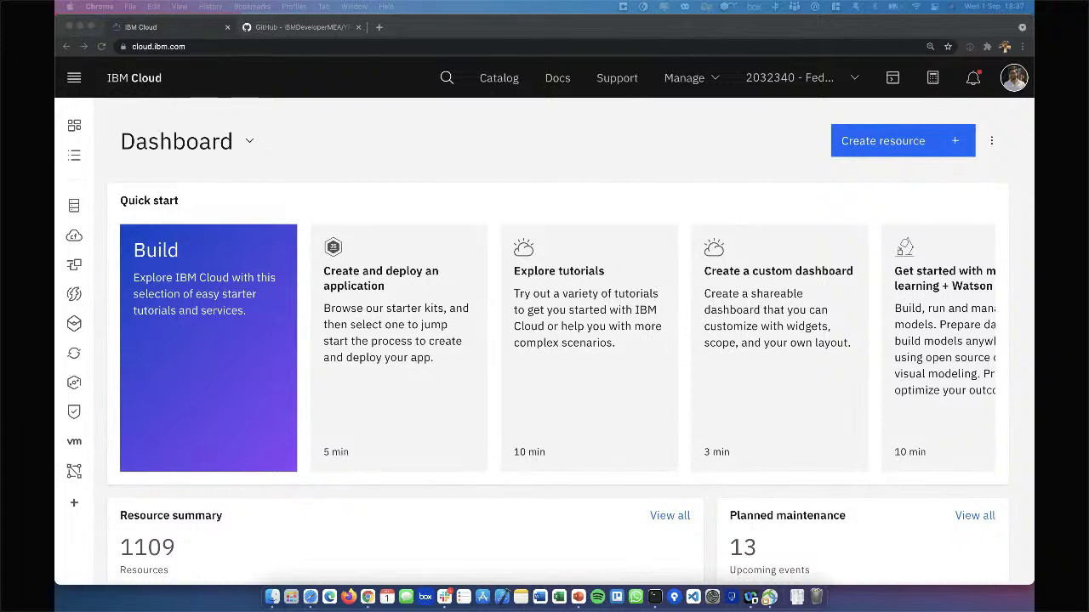
pyautogui.click(333, 161)
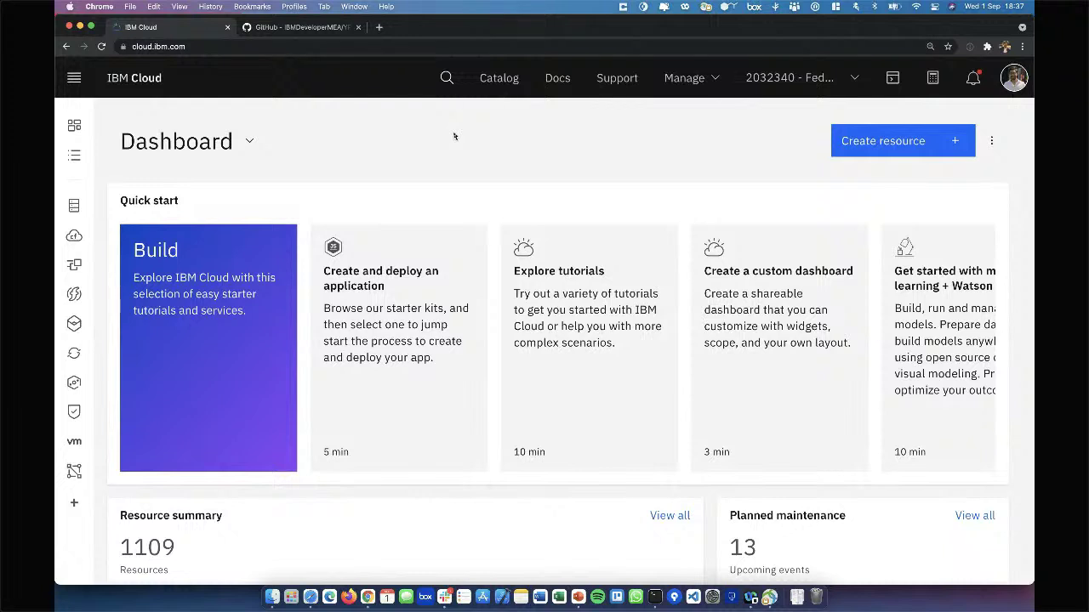
# - Search IBM Cloud for "Watson Studio" and open the Watson Studio service from the catalog results
pyautogui.click(447, 79)
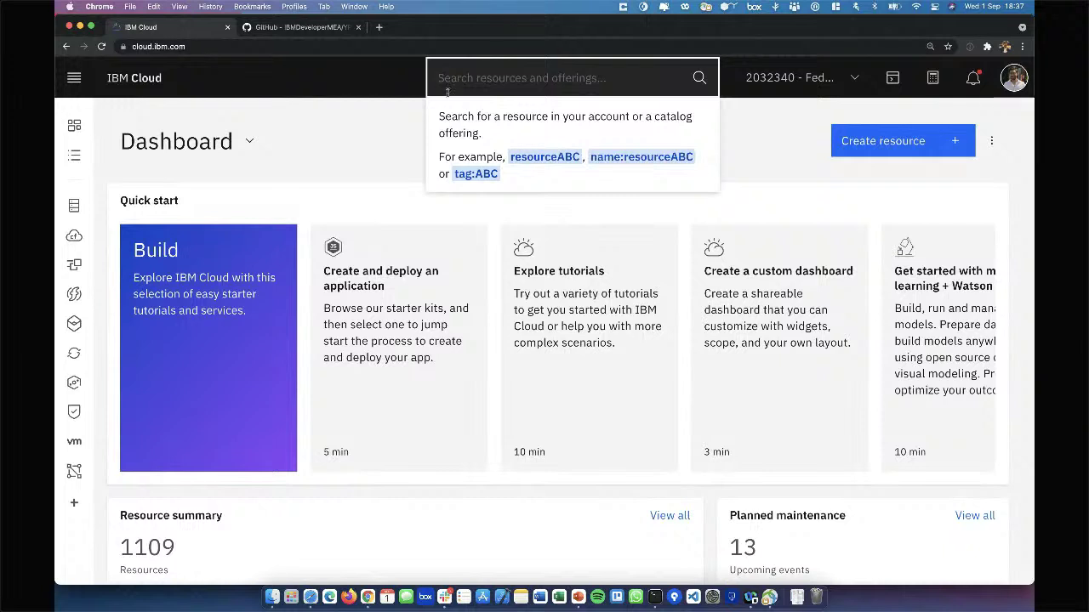
pyautogui.click(371, 143)
pyautogui.click(448, 81)
pyautogui.write('Watson')
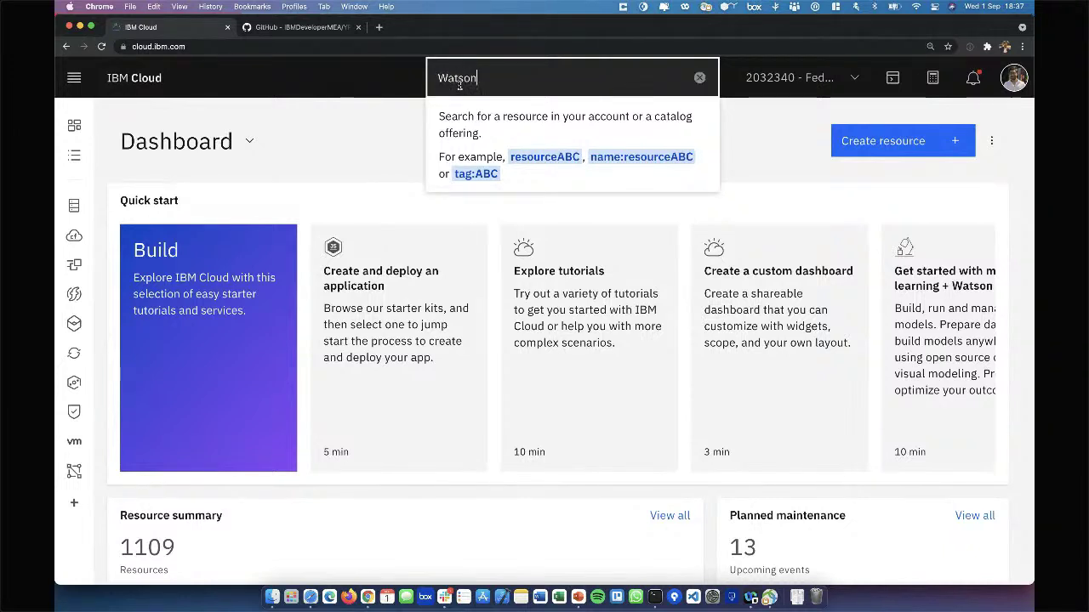
pyautogui.write(' Studio')
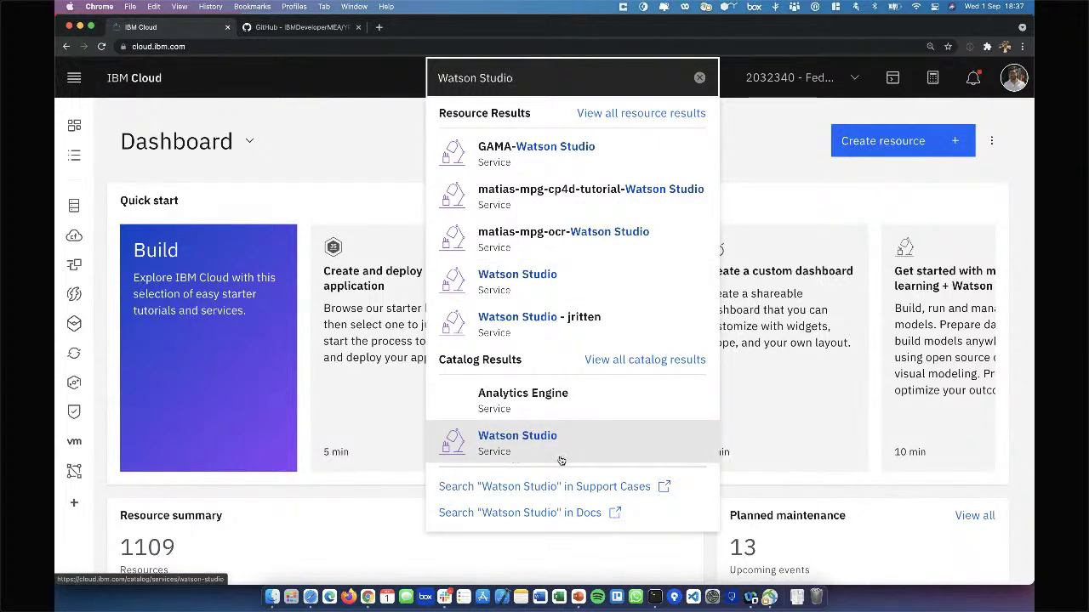
pyautogui.click(531, 453)
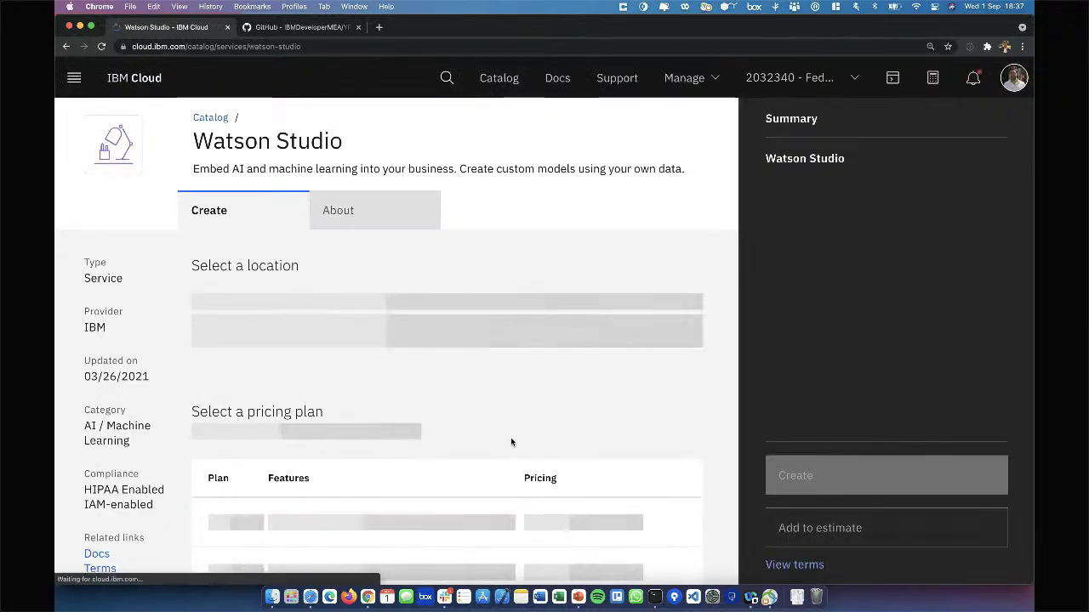
# - Examine the available Watson Studio locations and the features of the Lite pricing plan
pyautogui.scroll(-1, 511, 441)
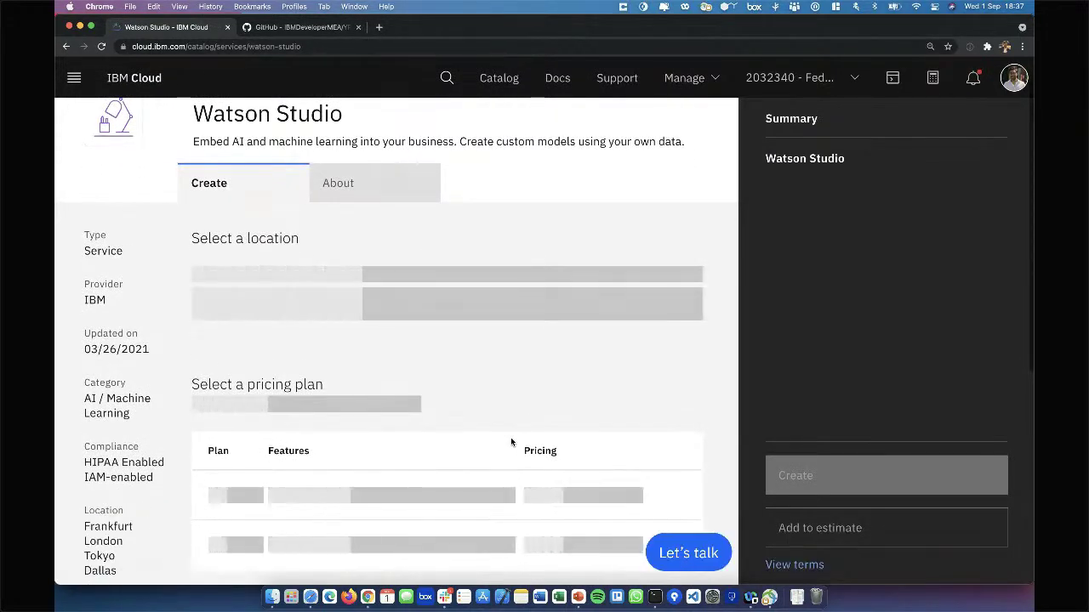
pyautogui.scroll(-1, 511, 442)
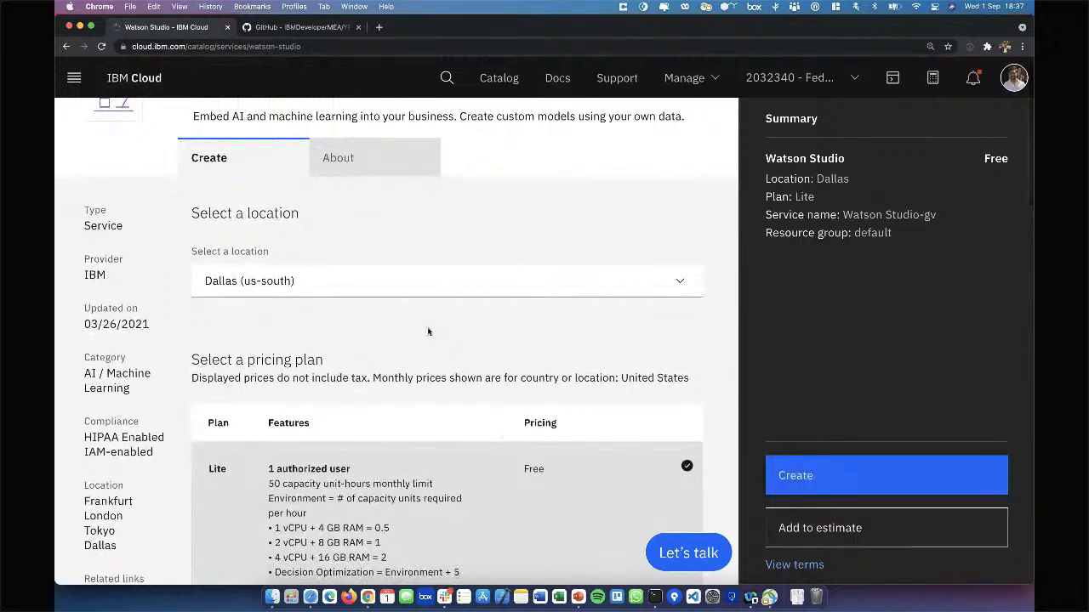
pyautogui.click(353, 281)
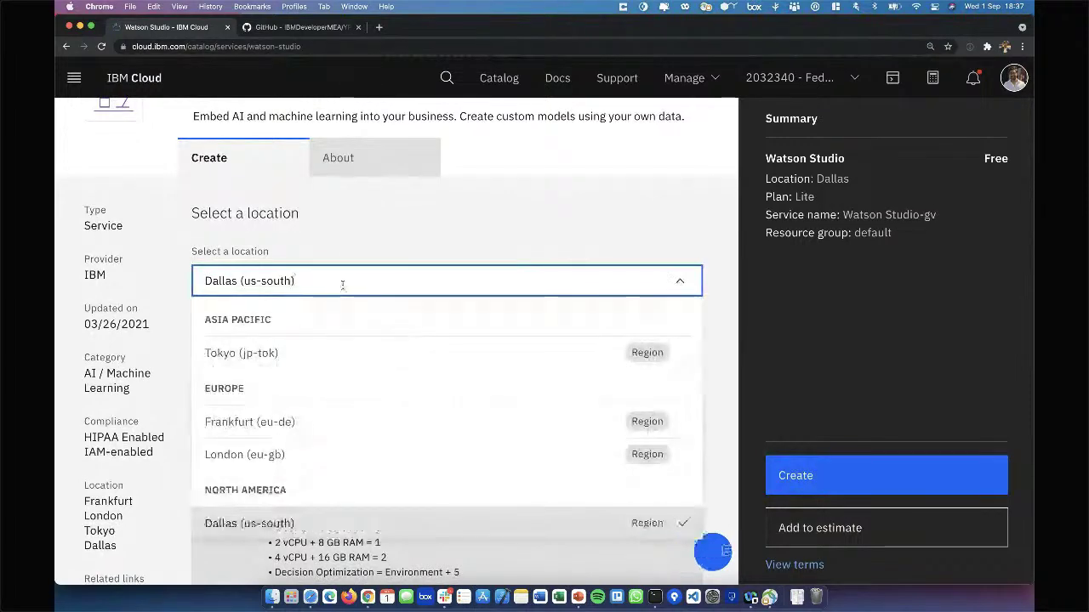
pyautogui.scroll(-5, 342, 479)
pyautogui.scroll(1, 342, 479)
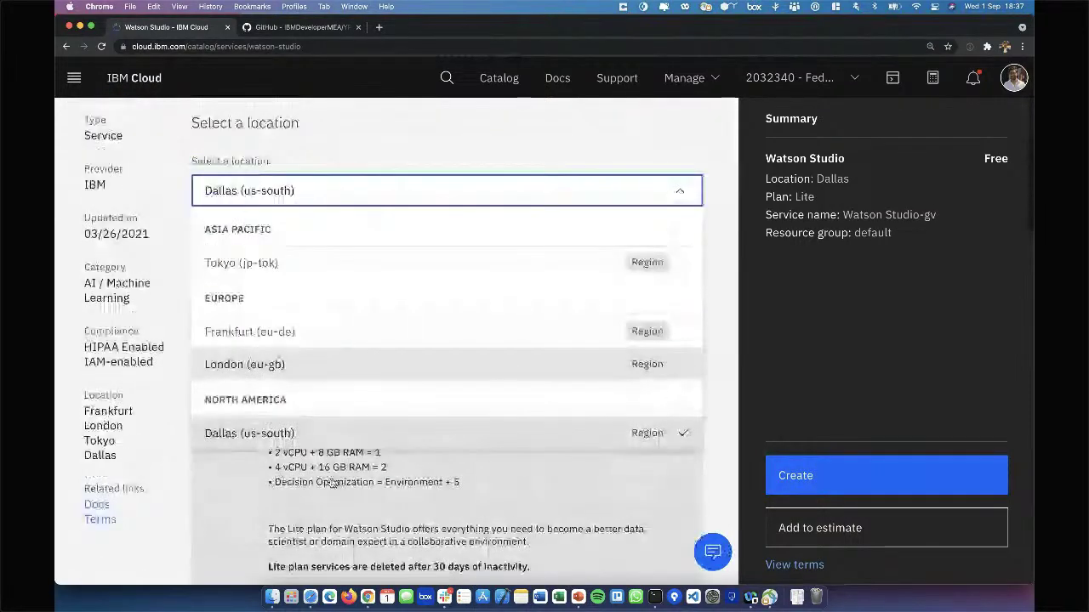
pyautogui.scroll(-5, 338, 406)
pyautogui.click(242, 359)
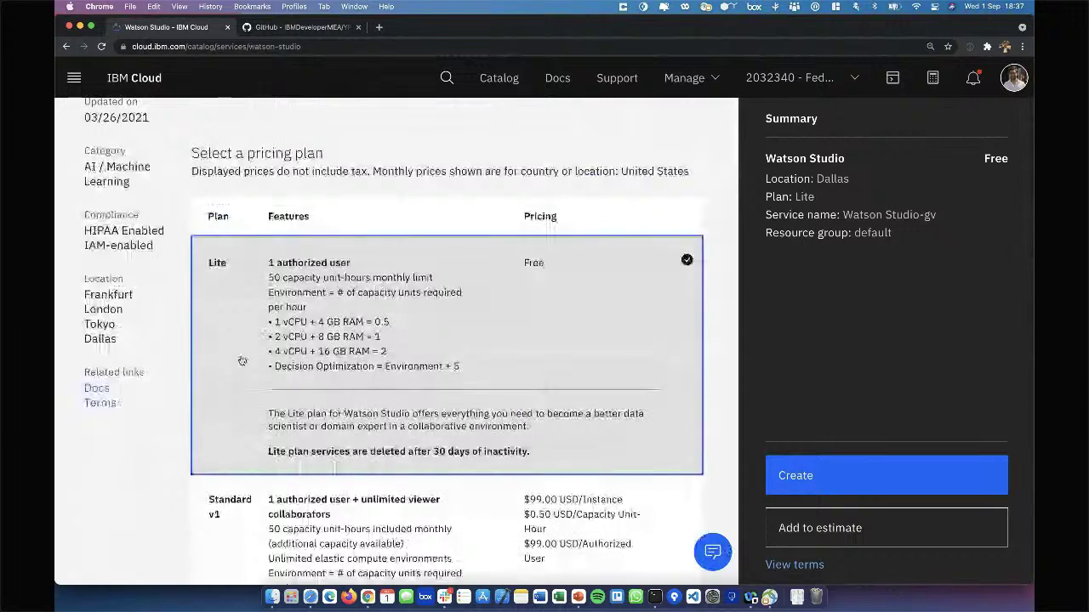
# - Examine the other Watson Studio plans and the service name and resource group settings
pyautogui.scroll(-5, 258, 359)
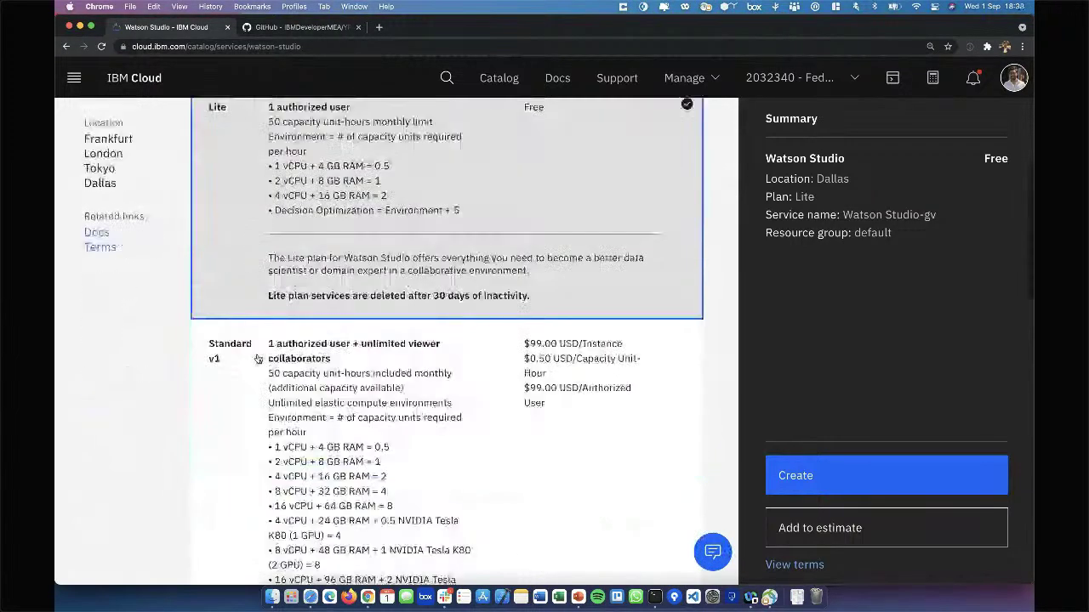
pyautogui.scroll(-15, 258, 359)
pyautogui.scroll(-15, 258, 359)
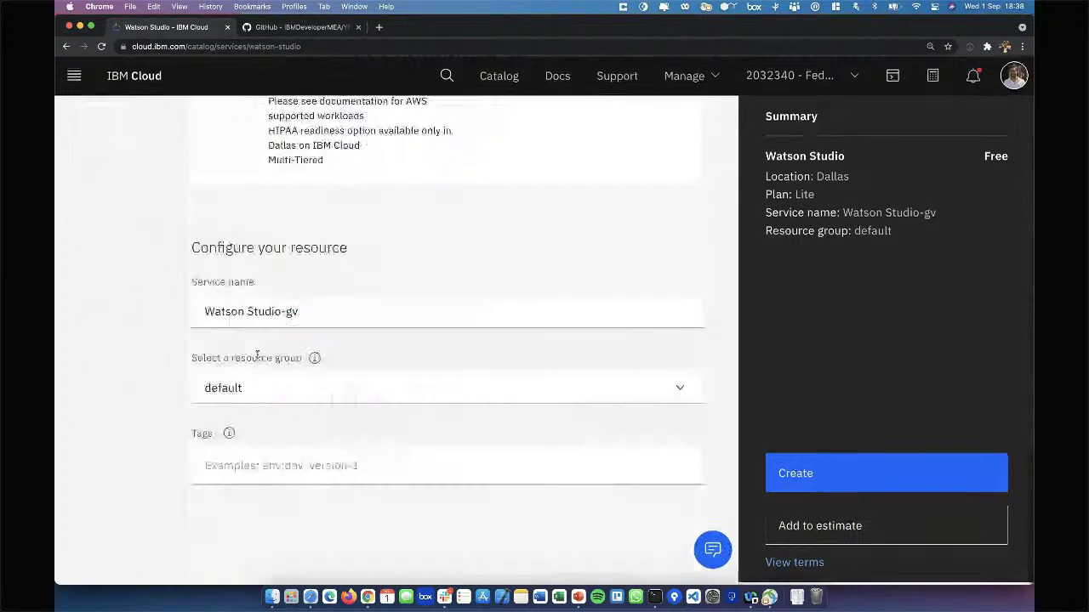
pyautogui.click(322, 323)
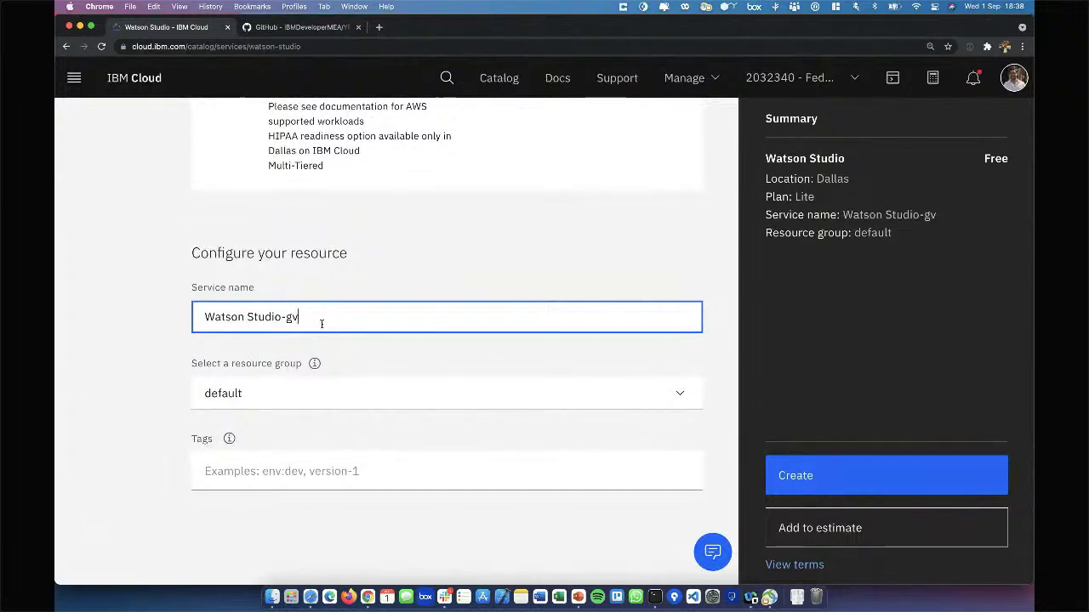
pyautogui.moveTo(316, 319); pyautogui.dragTo(247, 318)
pyautogui.click(297, 319)
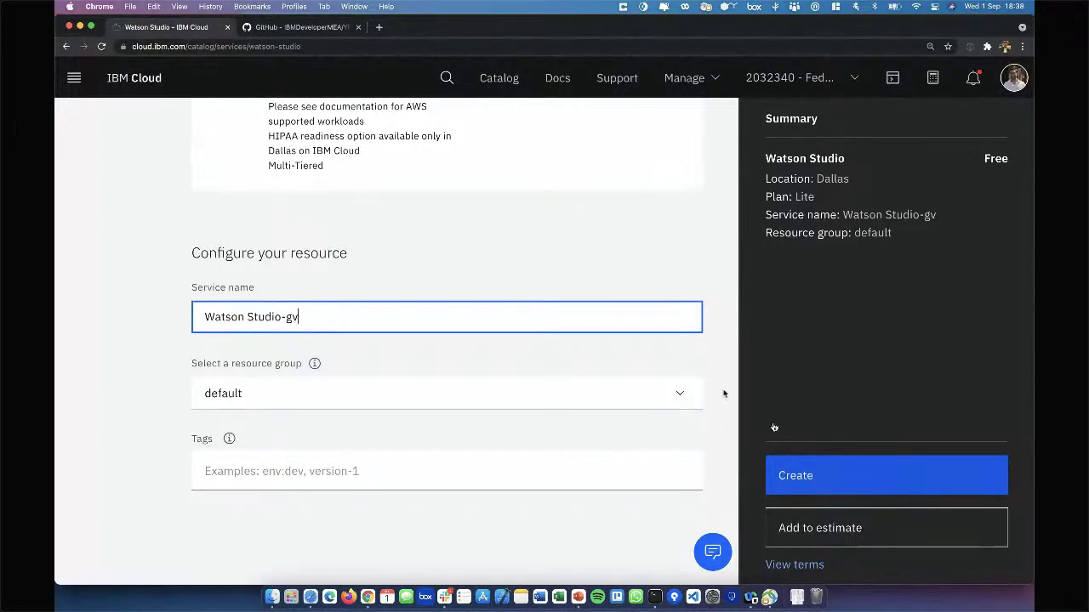
# - Search IBM Cloud for "Watson" and reopen the Watson Studio service from the catalog results
pyautogui.click(443, 85)
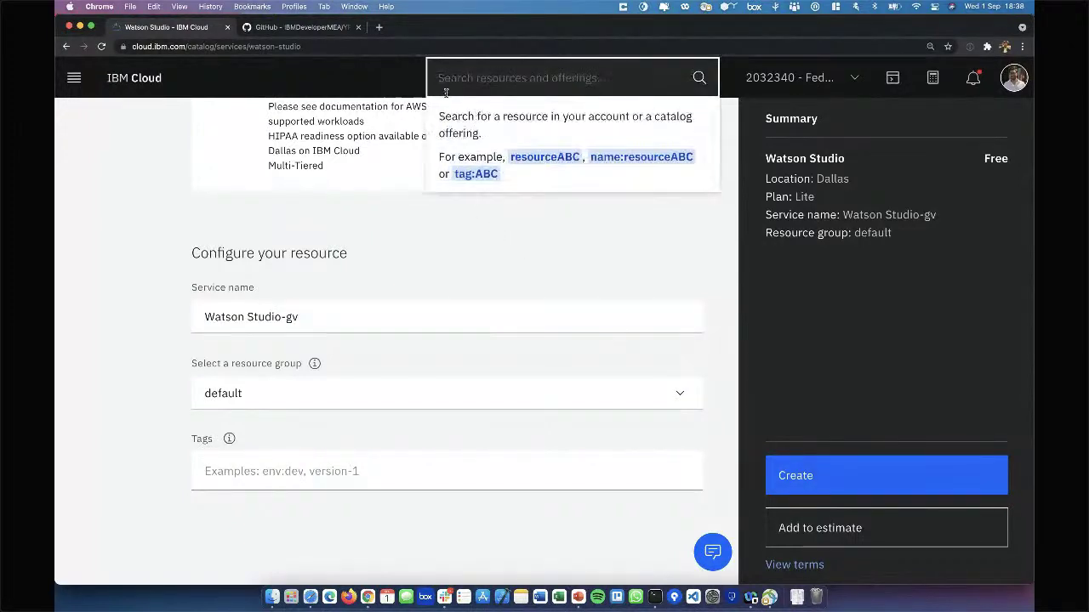
pyautogui.write('Watson')
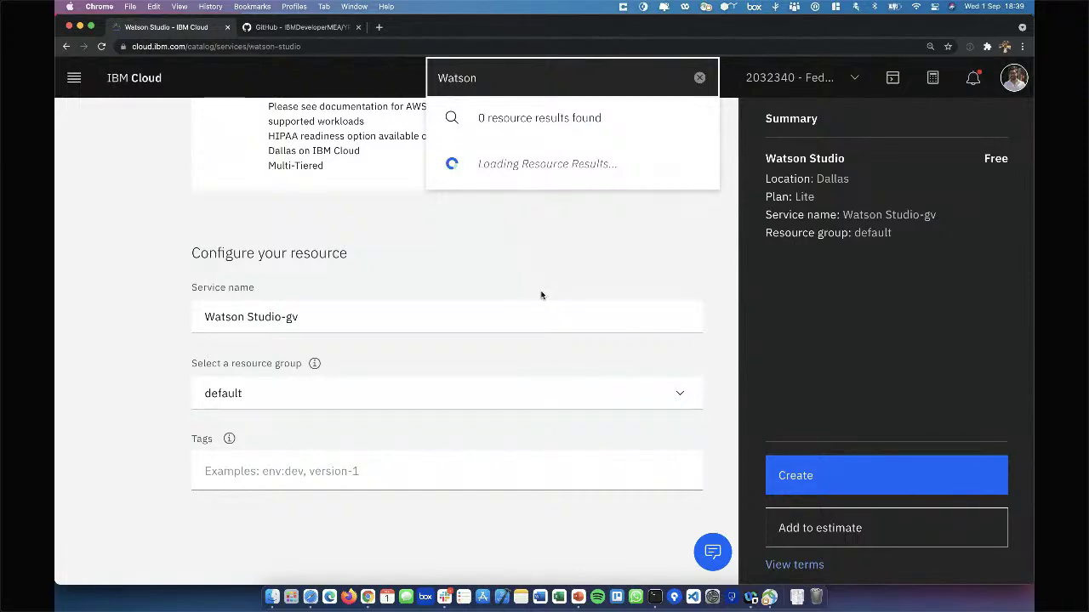
pyautogui.scroll(-1, 537, 365)
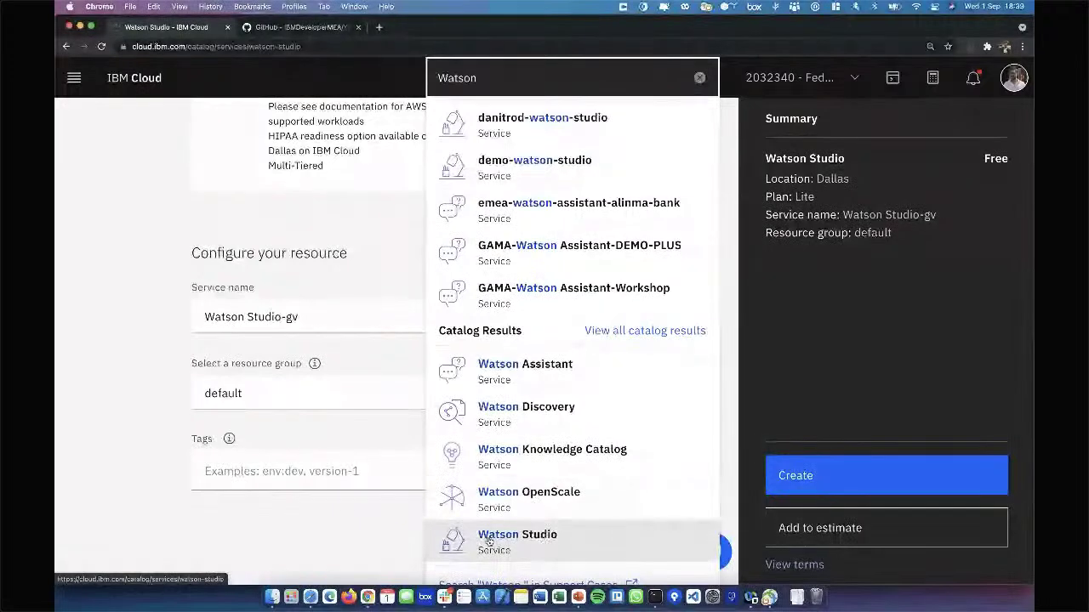
pyautogui.click(536, 553)
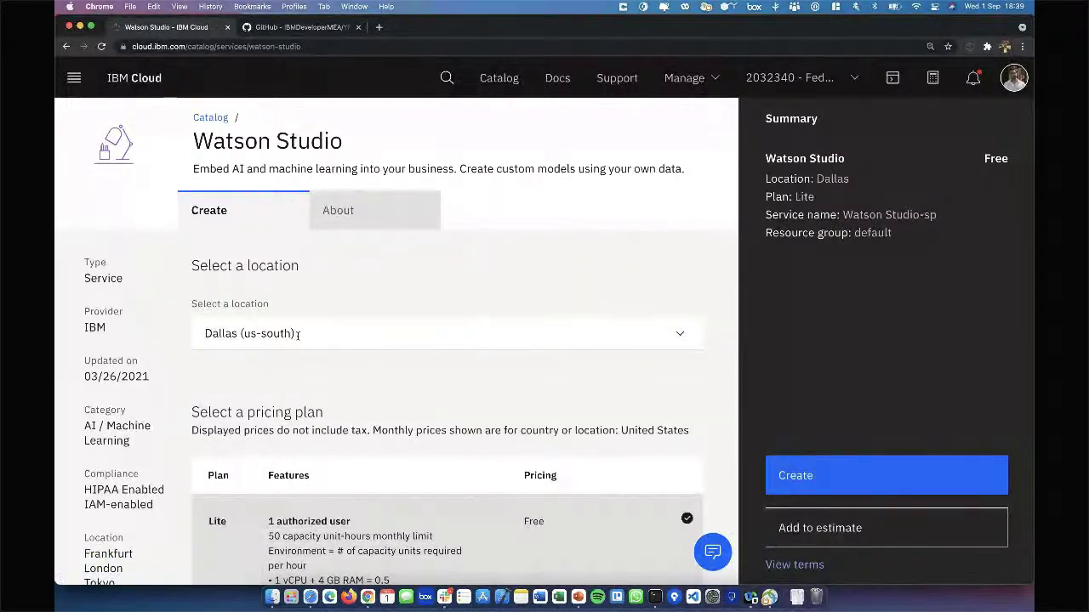
# - Review the reopened Watson Studio page down to its resource configuration, including the service name field
pyautogui.scroll(-5, 252, 453)
pyautogui.scroll(-20, 252, 454)
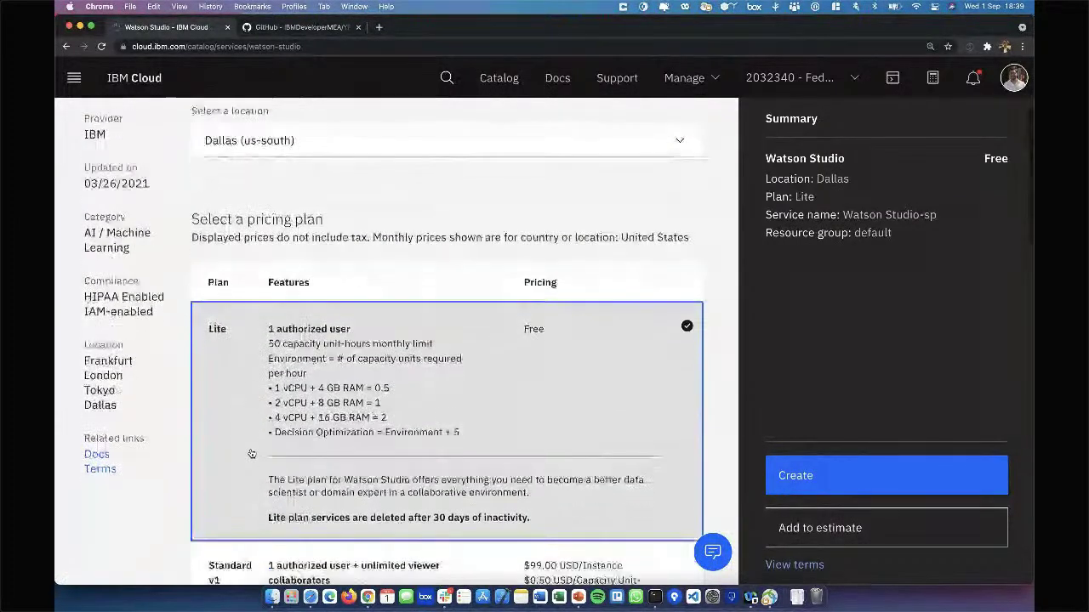
pyautogui.click(511, 319)
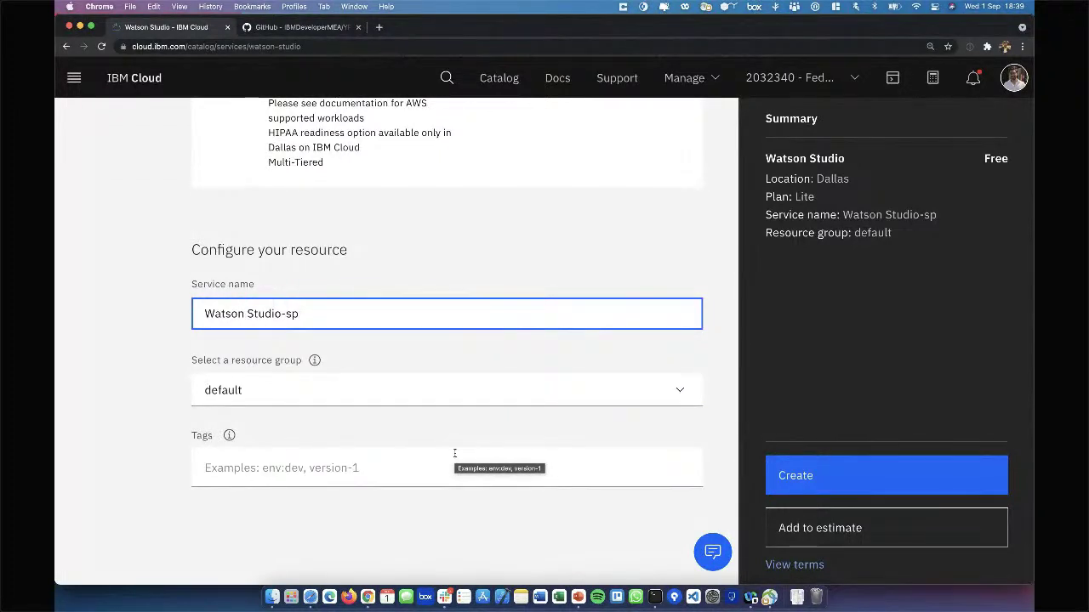
pyautogui.scroll(1, 455, 453)
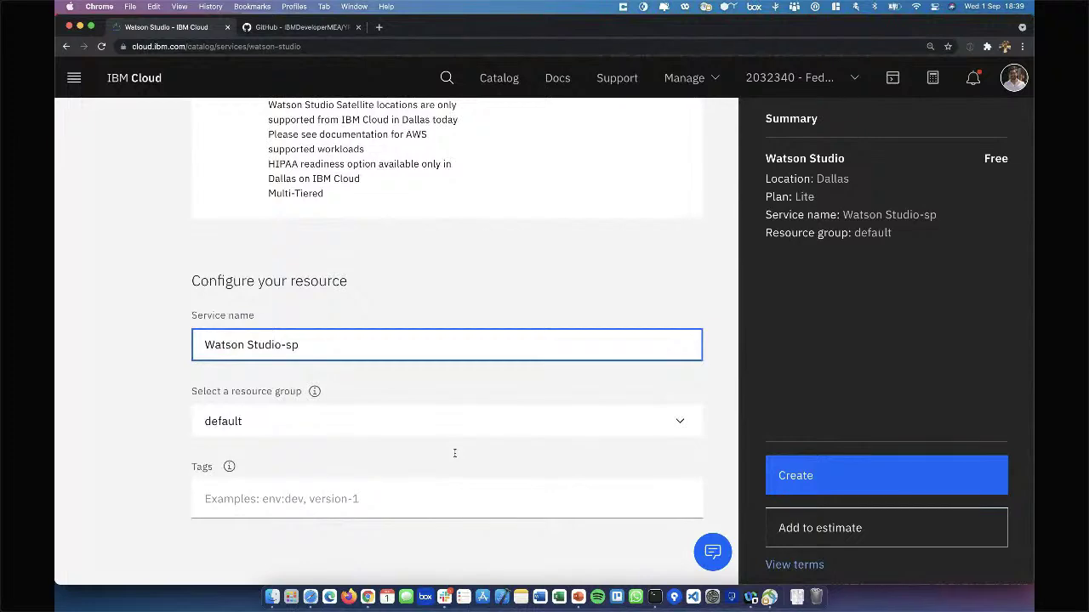
pyautogui.scroll(1, 455, 453)
pyautogui.scroll(1, 454, 454)
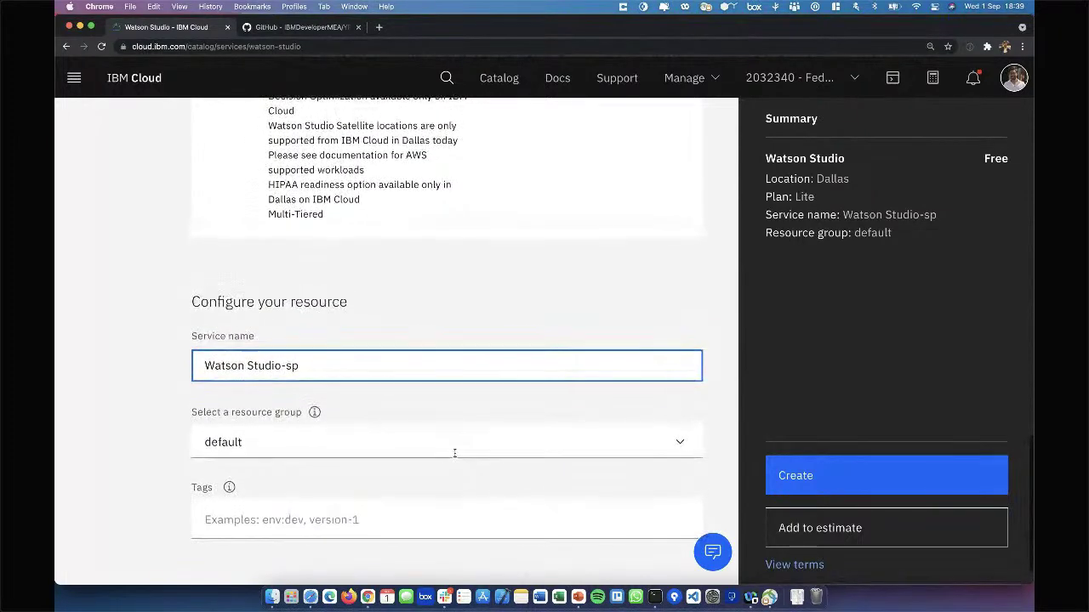
pyautogui.scroll(1, 454, 453)
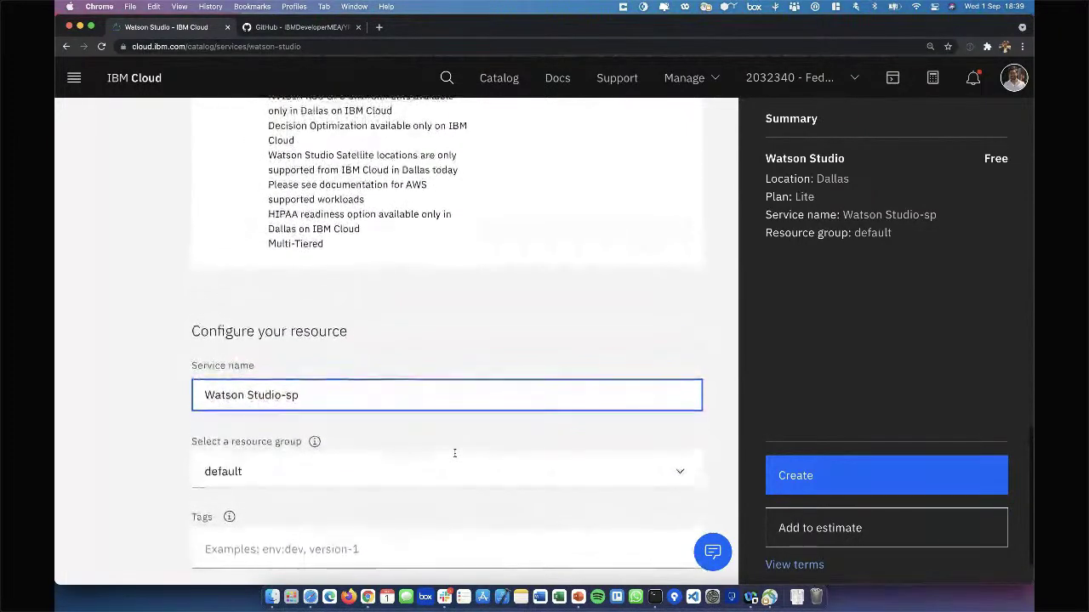
pyautogui.scroll(1, 454, 453)
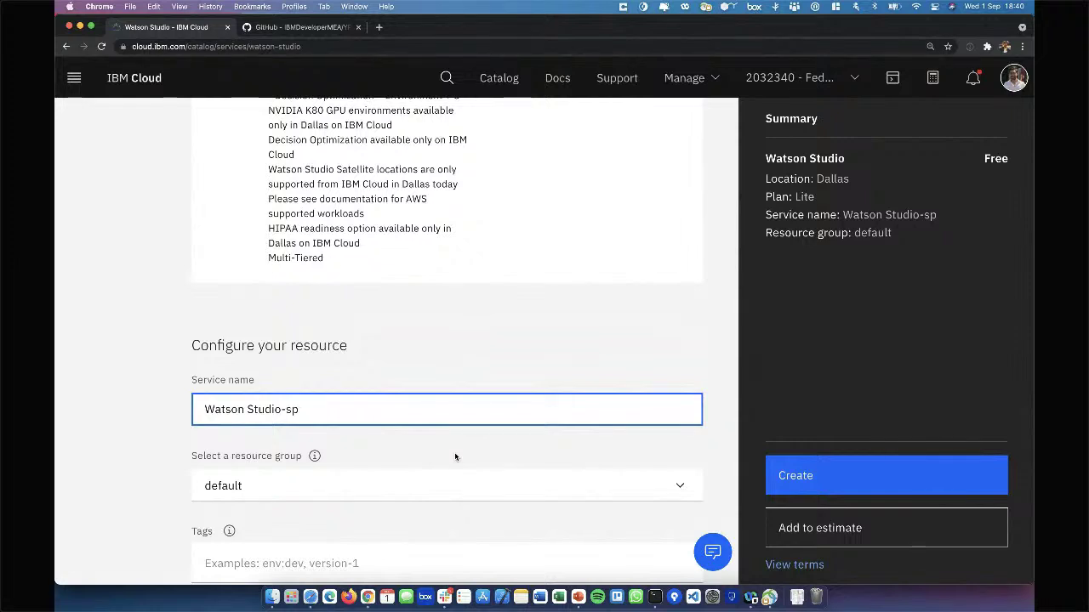
# - Search IBM Cloud for "Object Storage", open the Object Storage catalog service and view its pricing plans
pyautogui.click(449, 85)
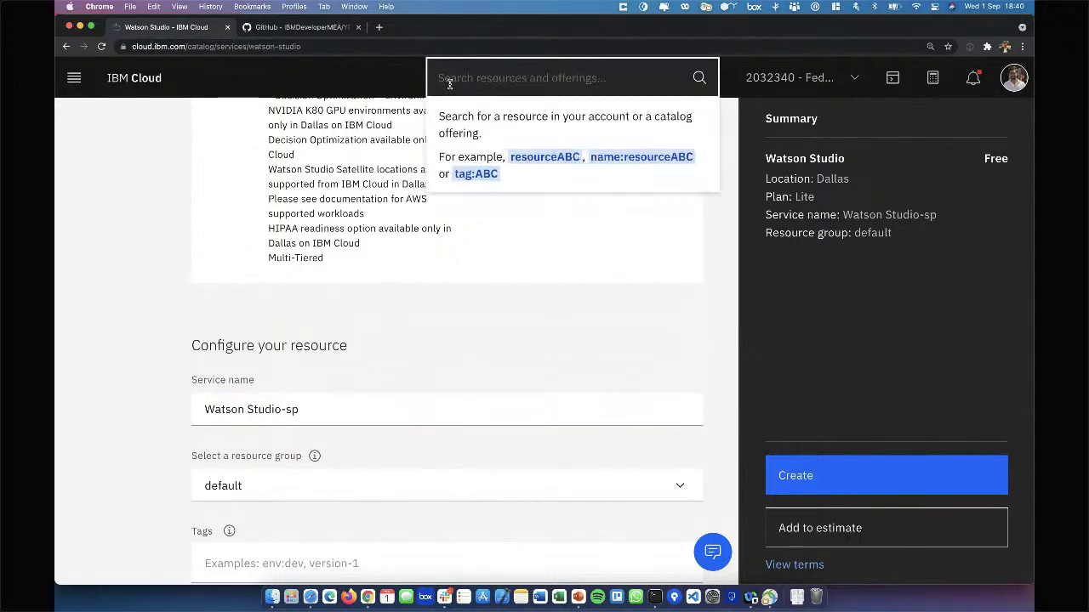
pyautogui.write('Ob')
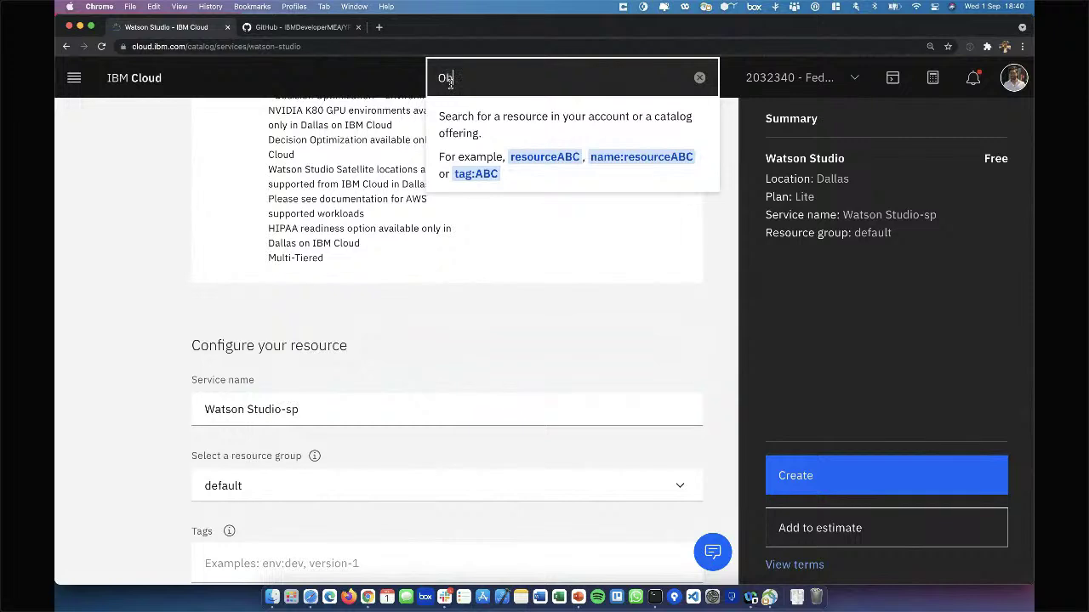
pyautogui.write('ject Storage')
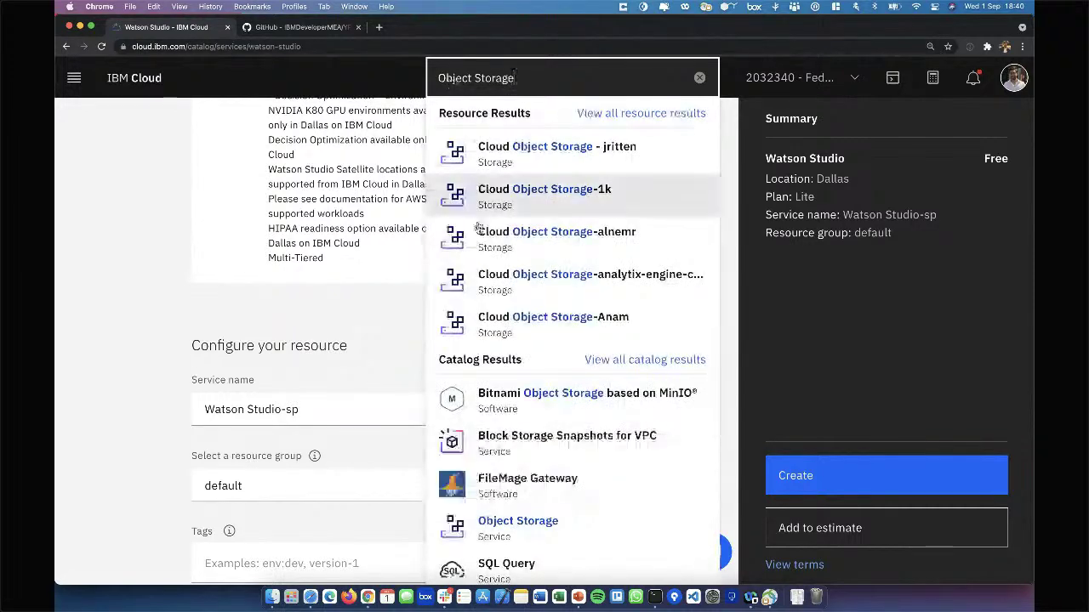
pyautogui.scroll(-1, 487, 284)
pyautogui.scroll(-1, 487, 284)
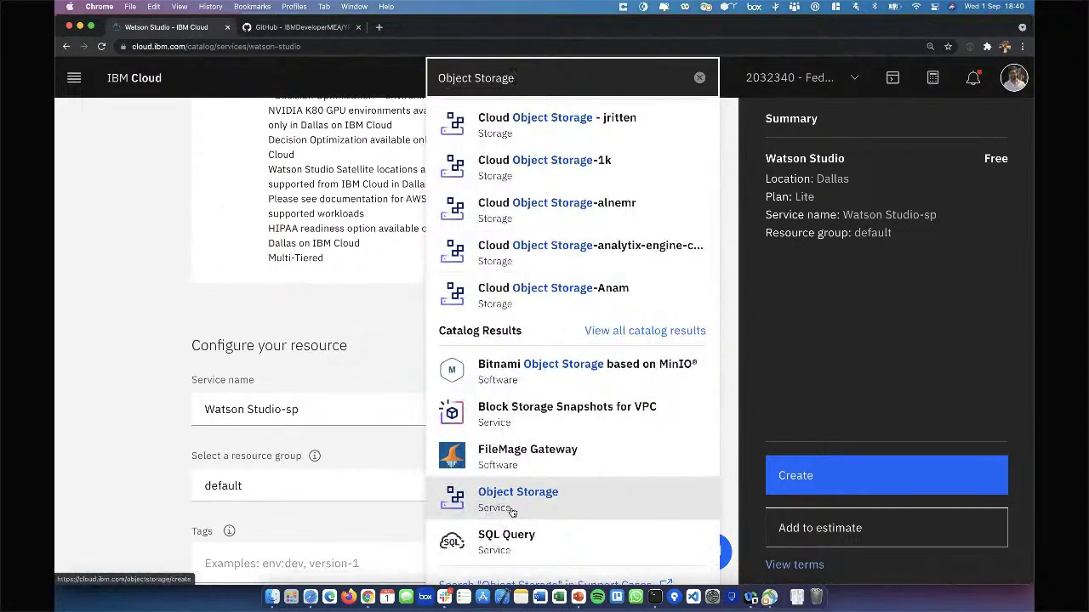
pyautogui.click(510, 510)
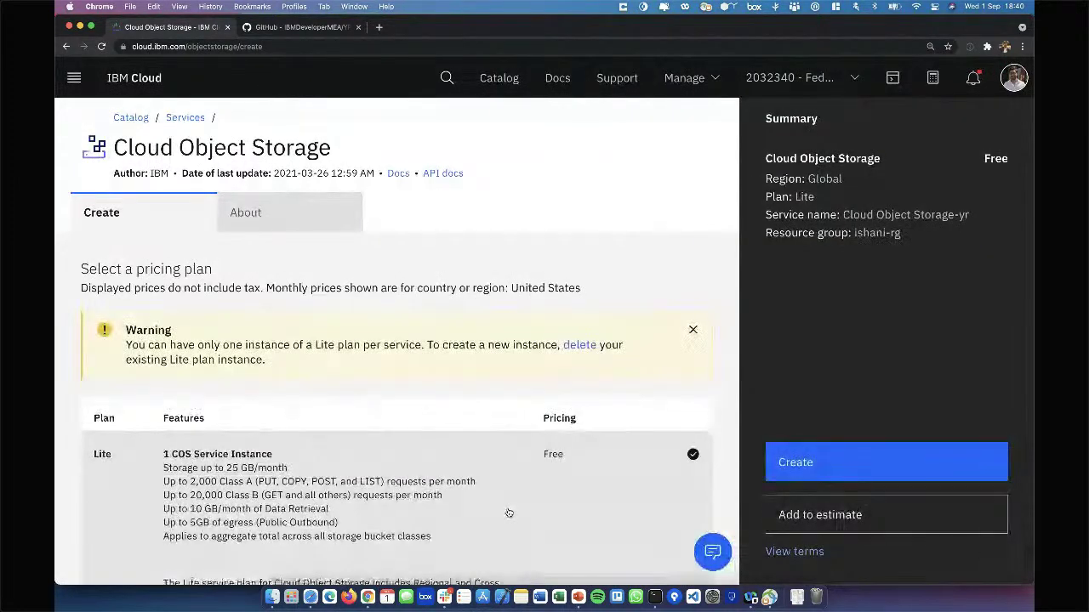
pyautogui.scroll(-5, 508, 513)
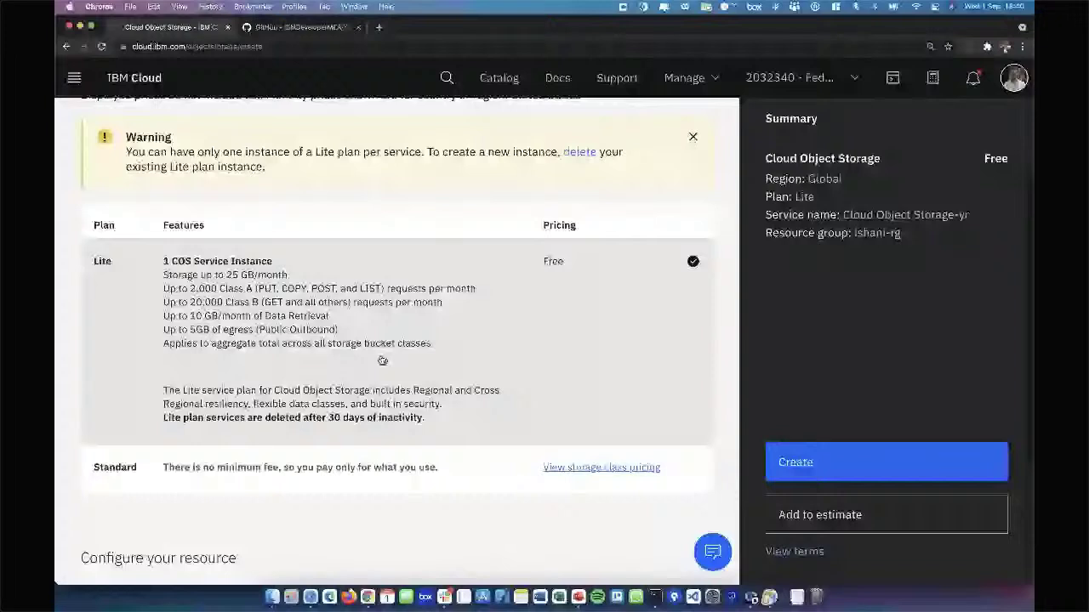
# - Select the Lite plan for Cloud Object Storage and review its service name and resource group settings
pyautogui.click(381, 360)
pyautogui.scroll(-5, 382, 361)
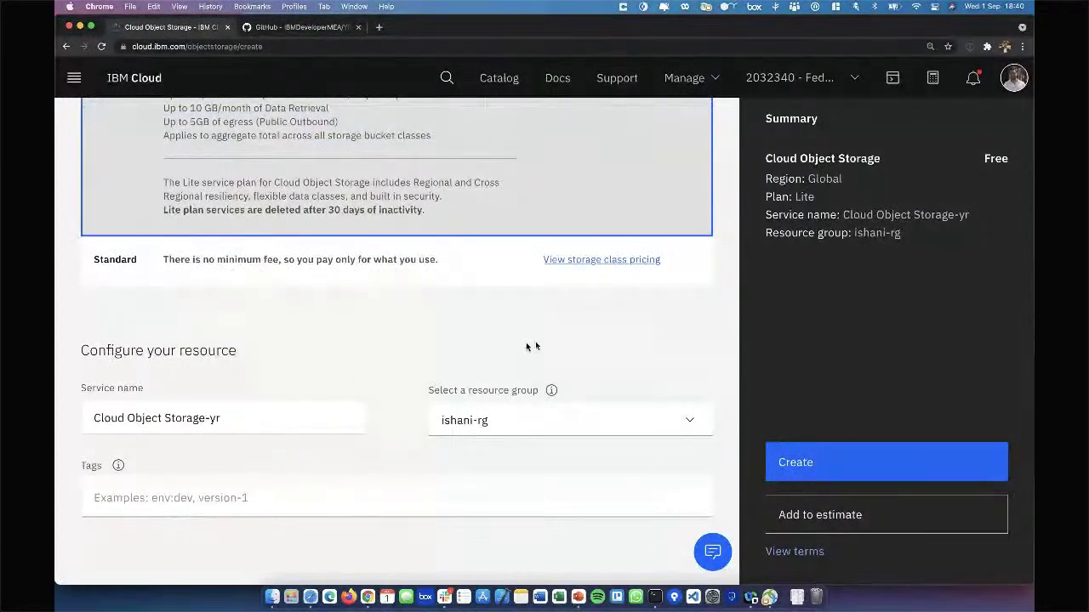
pyautogui.click(822, 464)
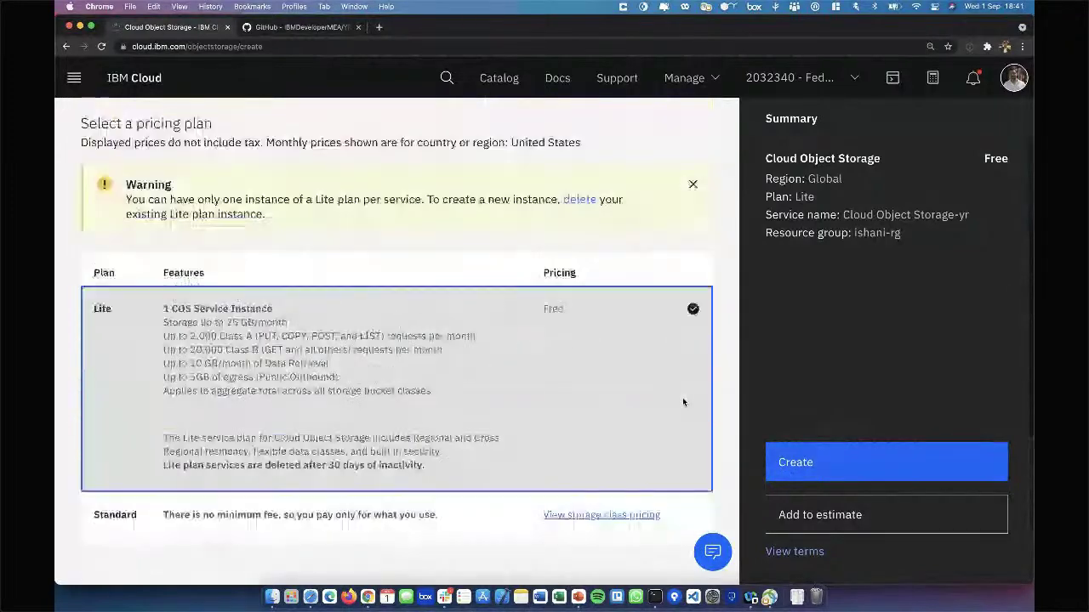
pyautogui.scroll(3, 682, 402)
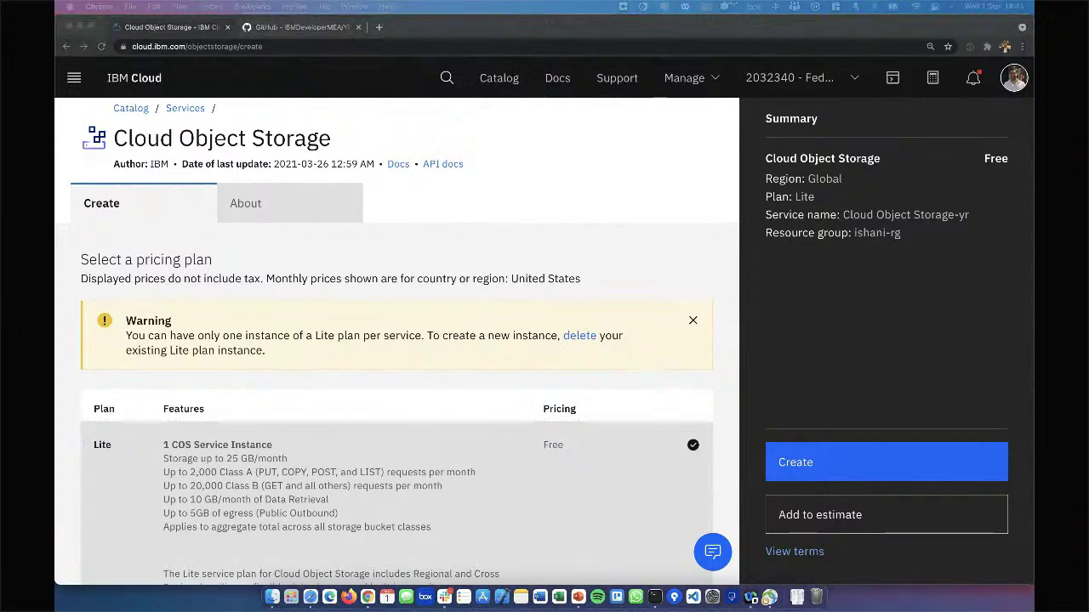
# - Search IBM Cloud for "Object Storage" again and reopen the Object Storage service from the catalog results
pyautogui.click(451, 95)
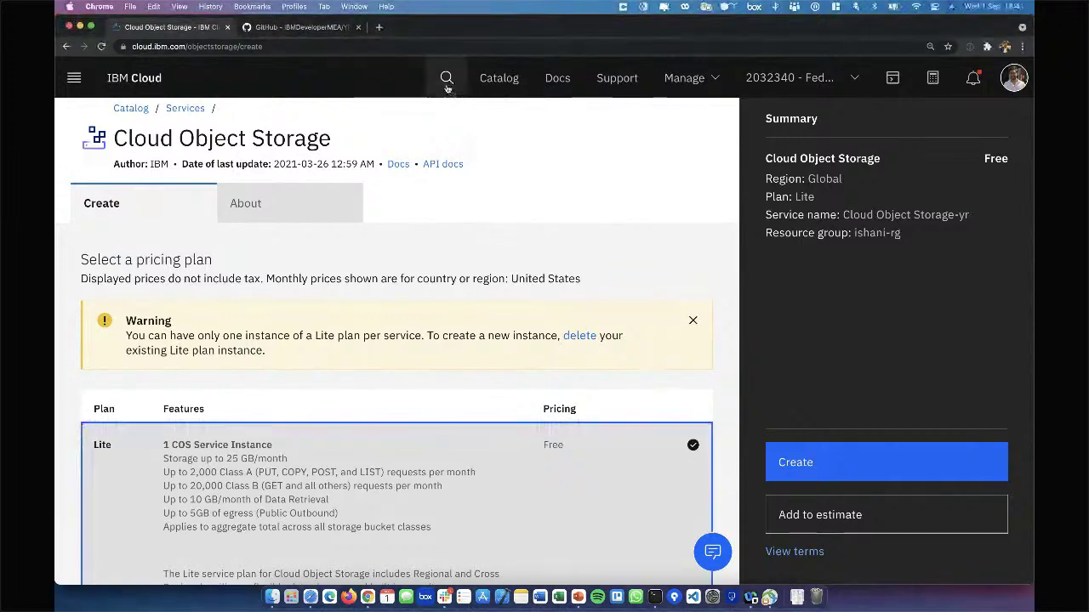
pyautogui.click(446, 78)
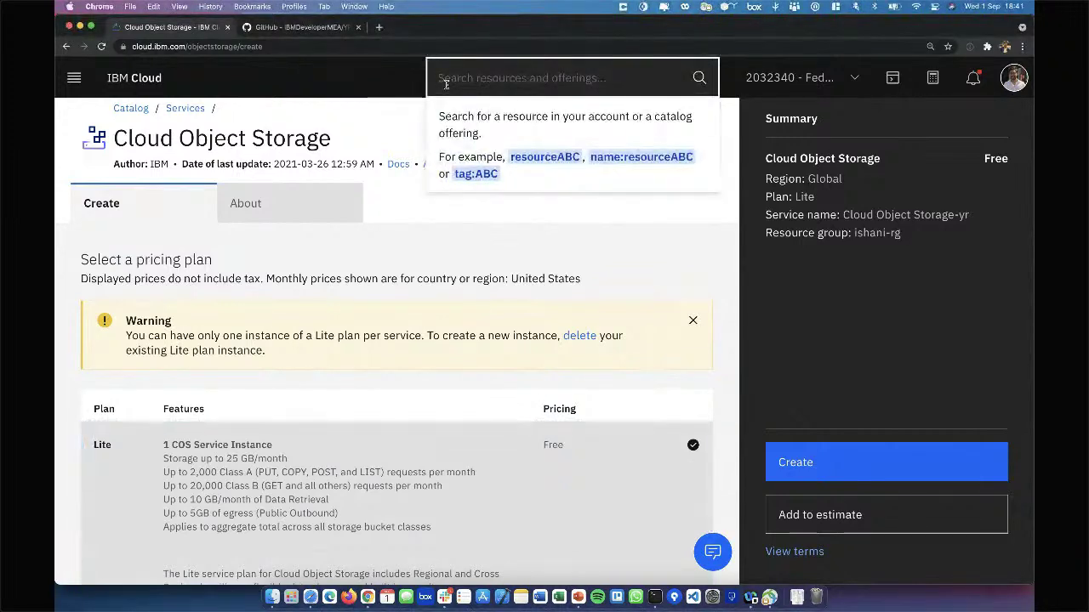
pyautogui.write('0bject S')
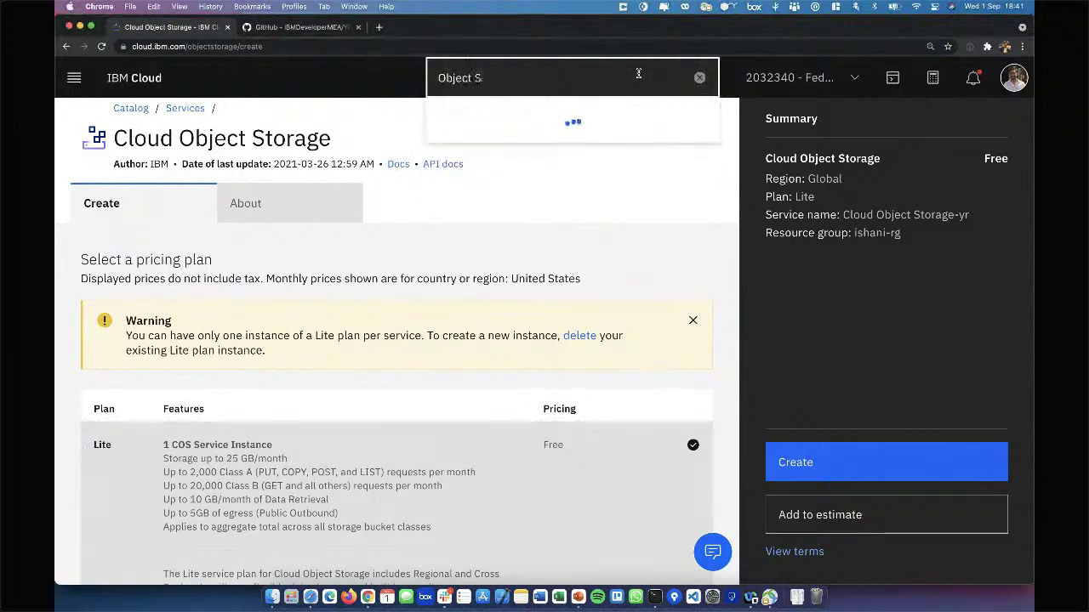
pyautogui.write('torage')
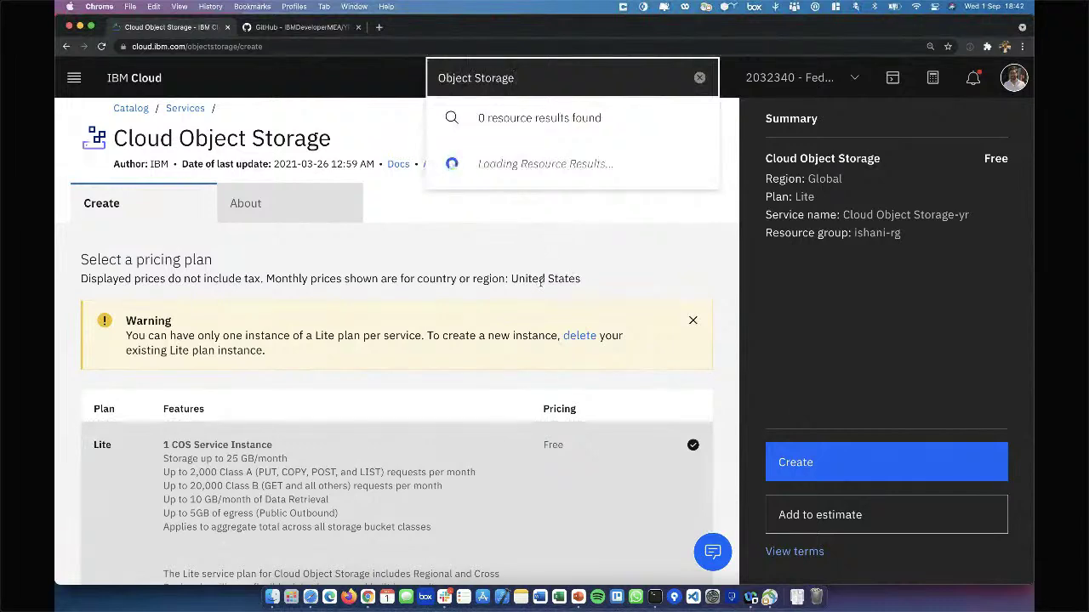
pyautogui.scroll(-2, 541, 287)
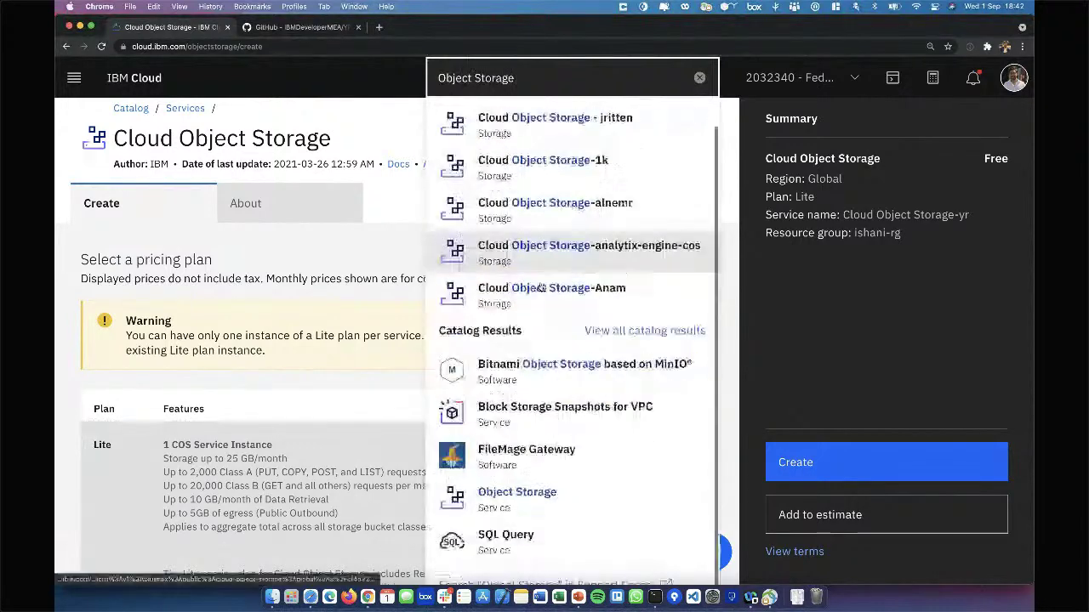
pyautogui.click(527, 502)
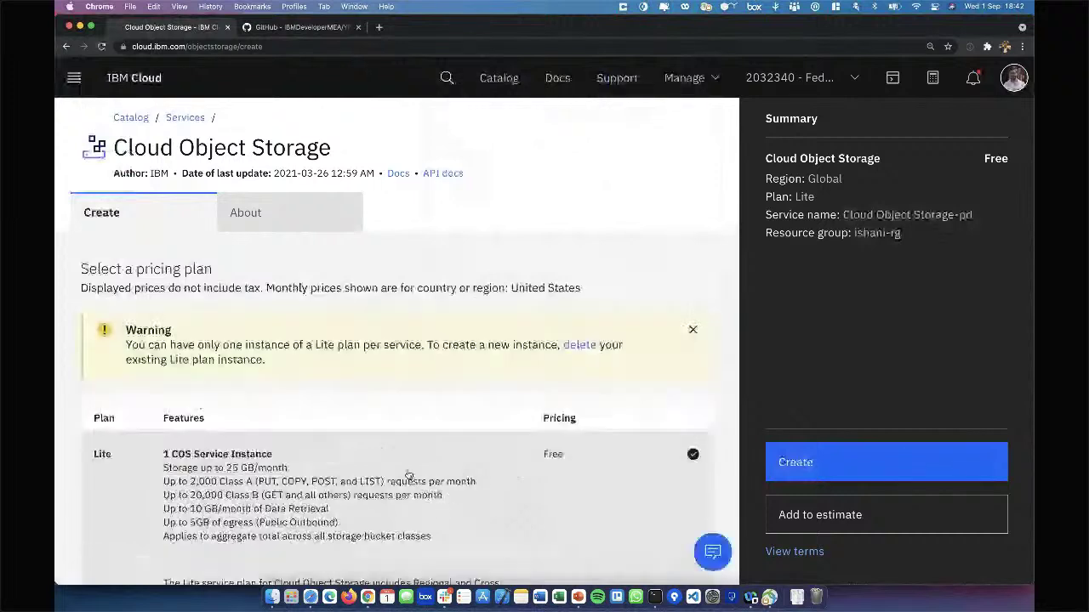
# - Examine the reopened Cloud Object Storage page's service name suffix, resource configuration and pricing plan
pyautogui.scroll(-5, 408, 474)
pyautogui.click(250, 417)
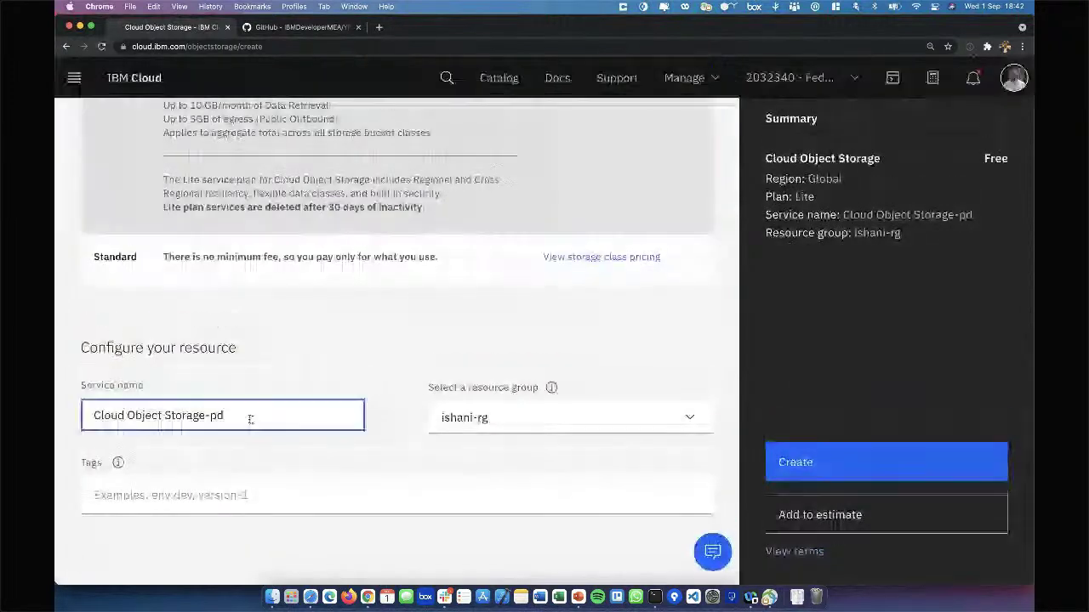
pyautogui.doubleClick(250, 416)
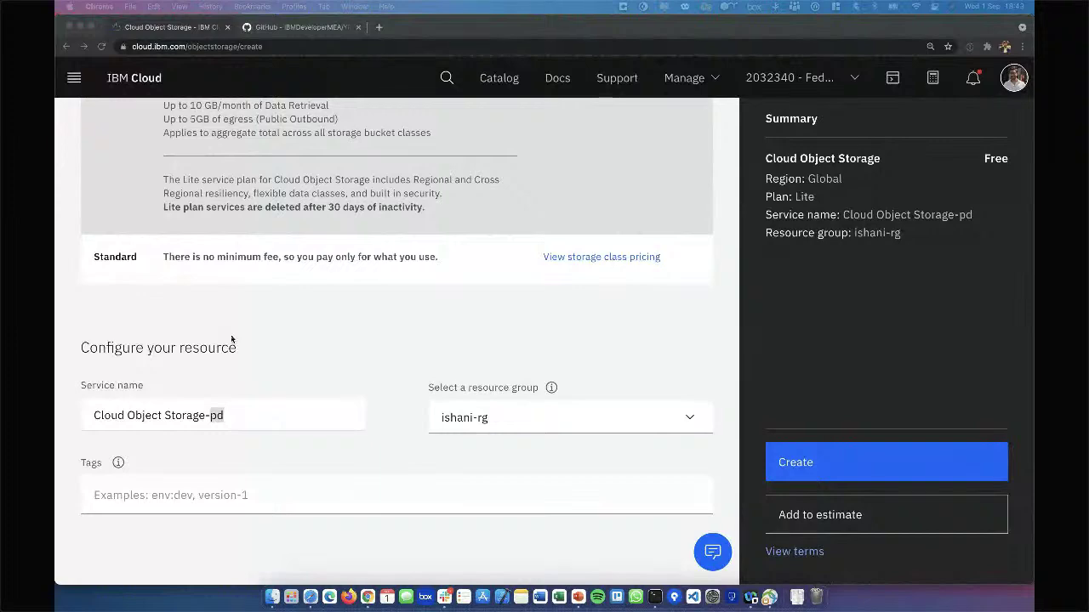
pyautogui.scroll(5, 231, 339)
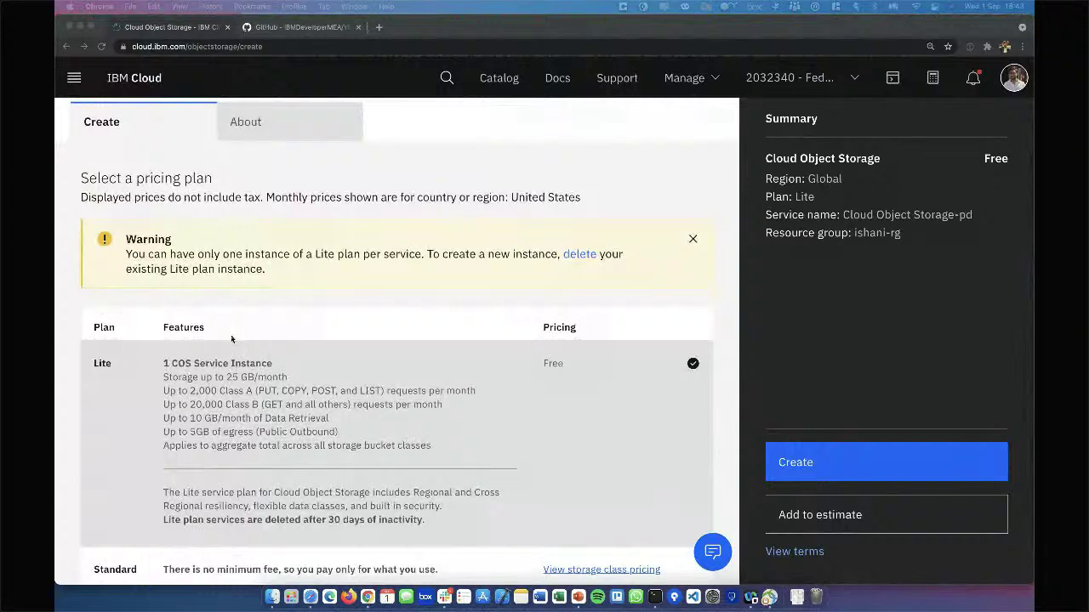
pyautogui.scroll(2, 232, 339)
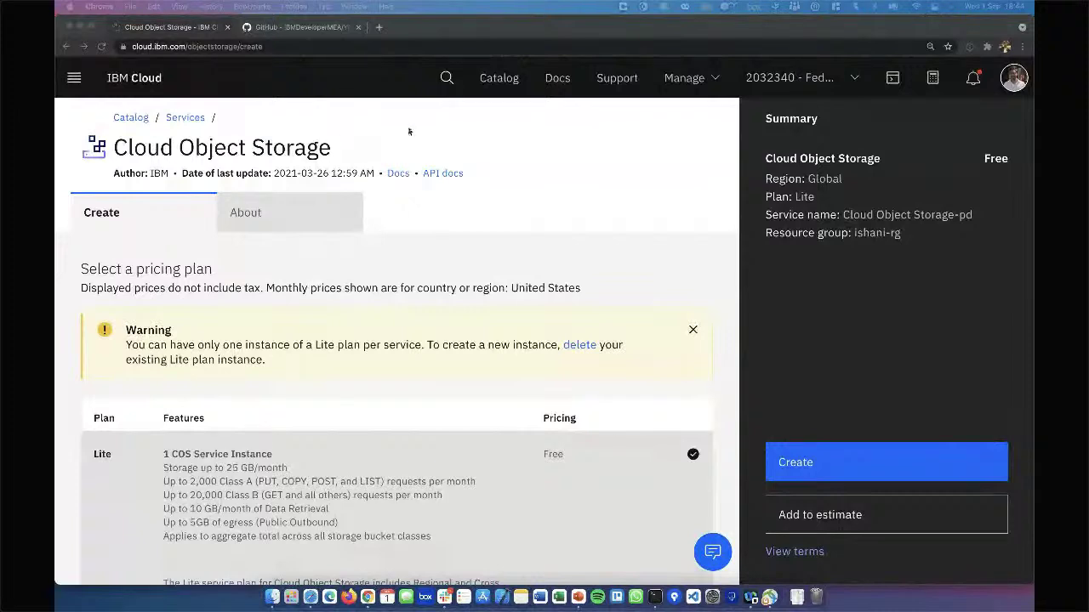
# - Search IBM Cloud for "WatsonStudioStandard" and open the matching existing Watson Studio service instance
pyautogui.click(446, 77)
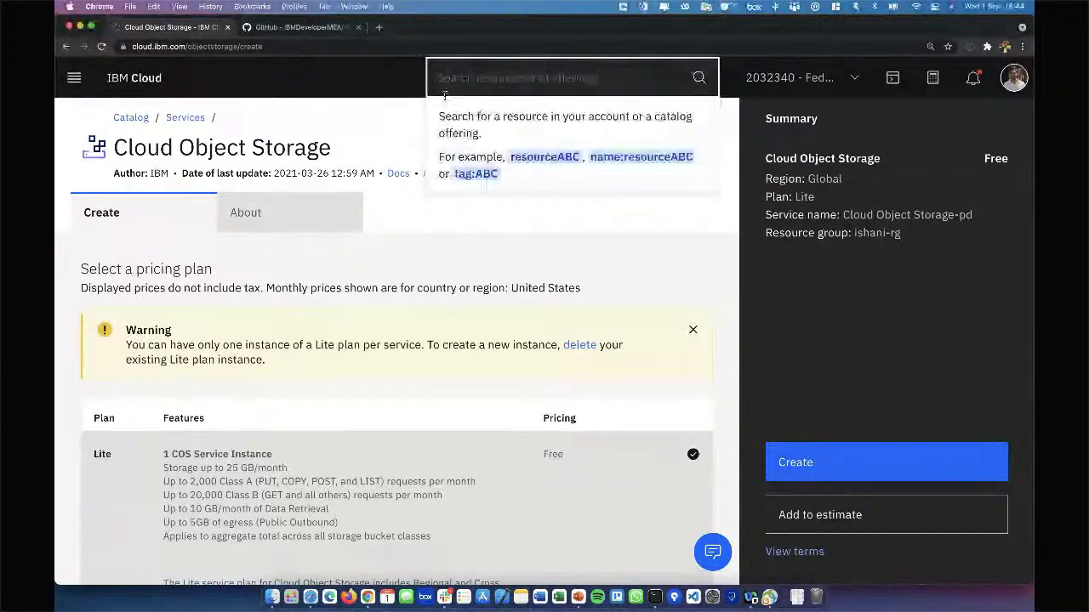
pyautogui.write('Watson')
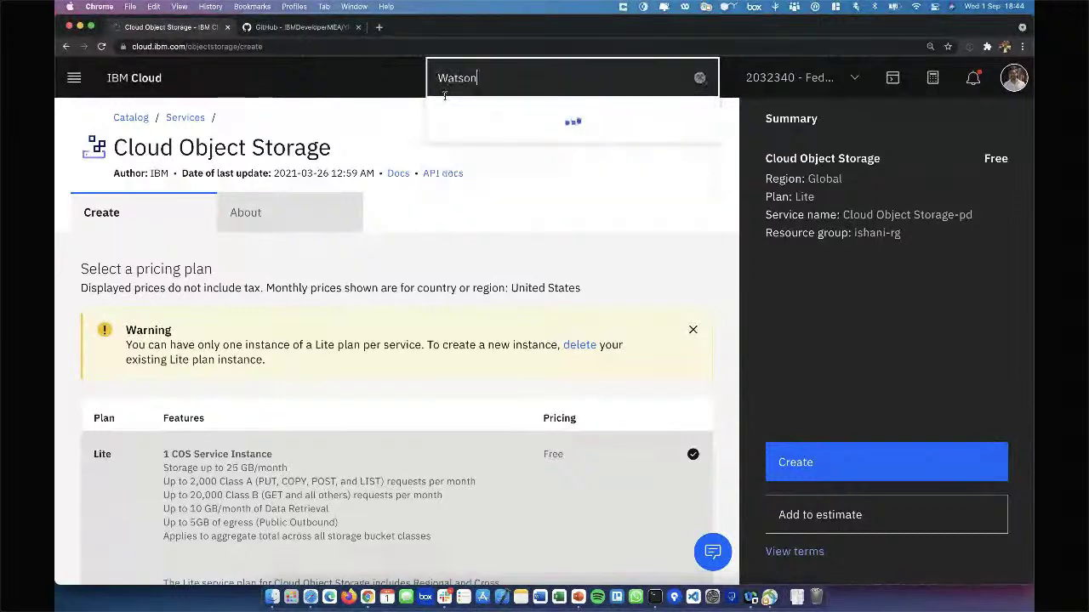
pyautogui.write('Studio')
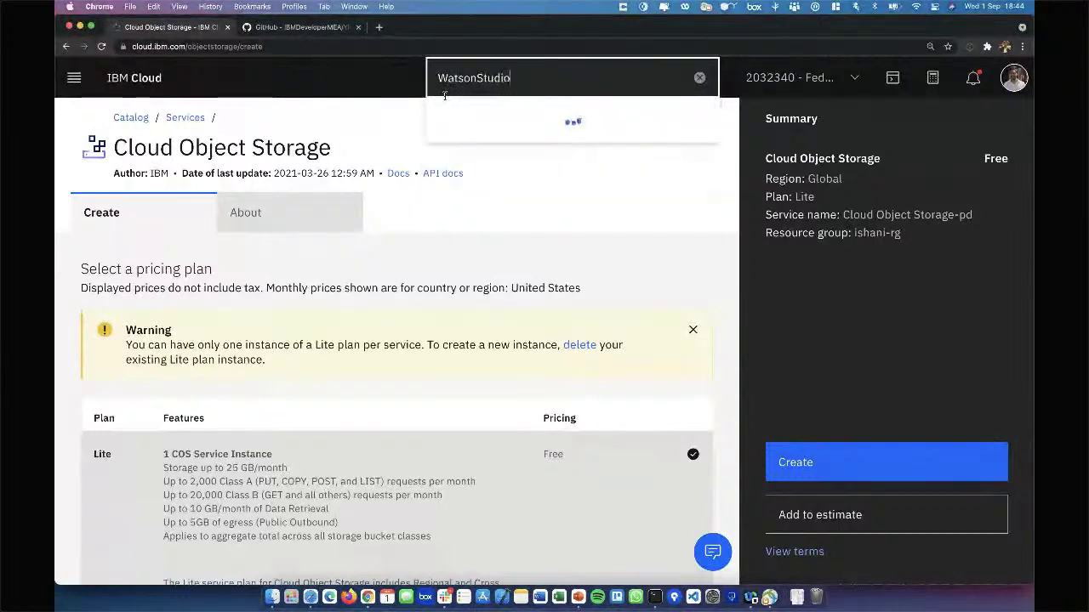
pyautogui.write('Standard')
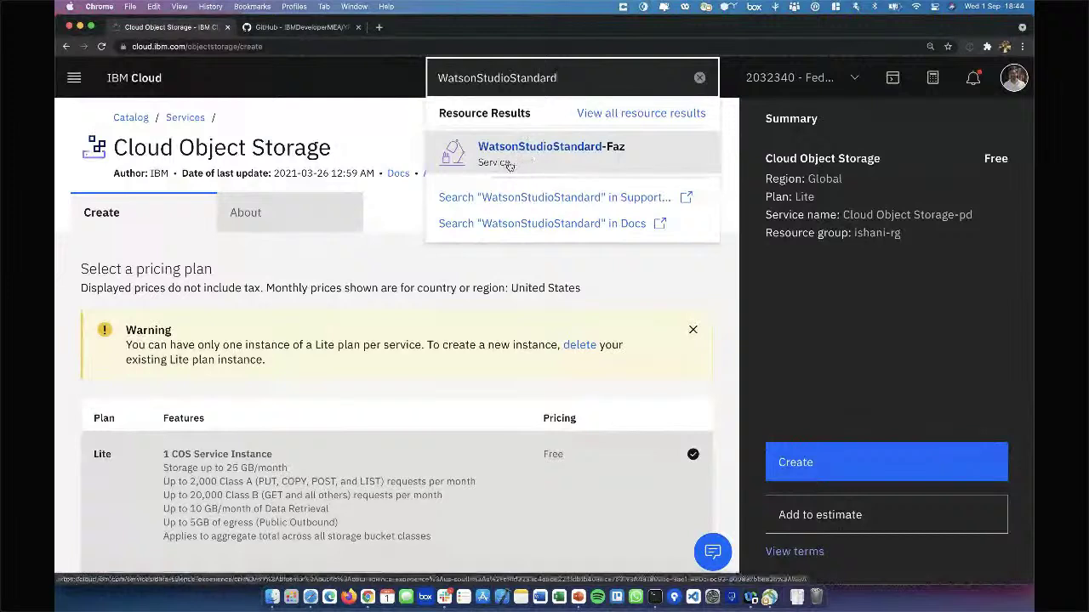
pyautogui.click(553, 162)
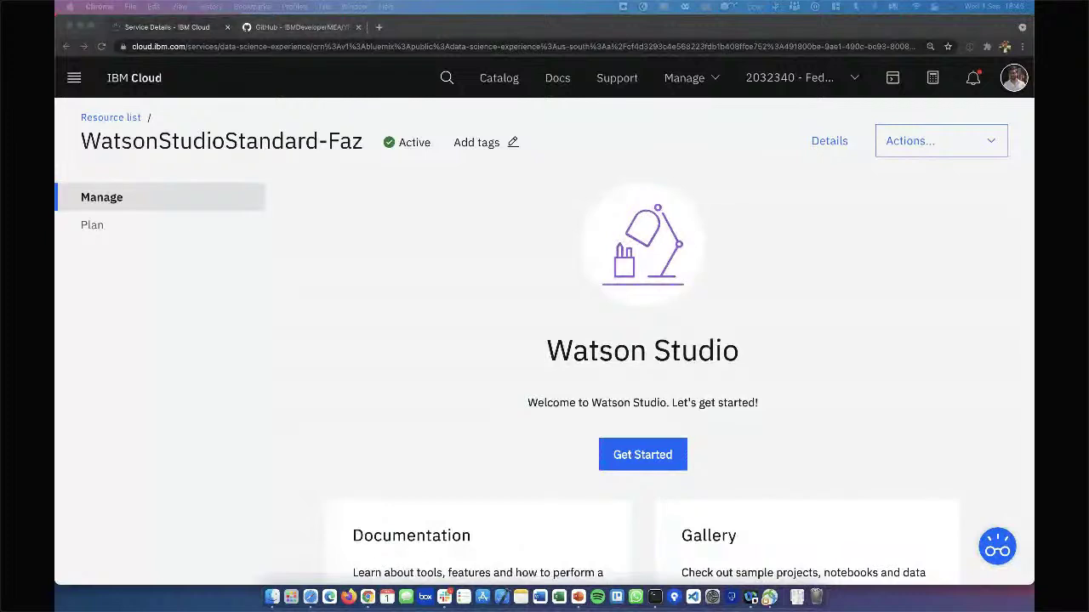
# - Search for "WatsonStudioStan" and reopen the same Watson Studio service instance from the resource results
pyautogui.click(445, 78)
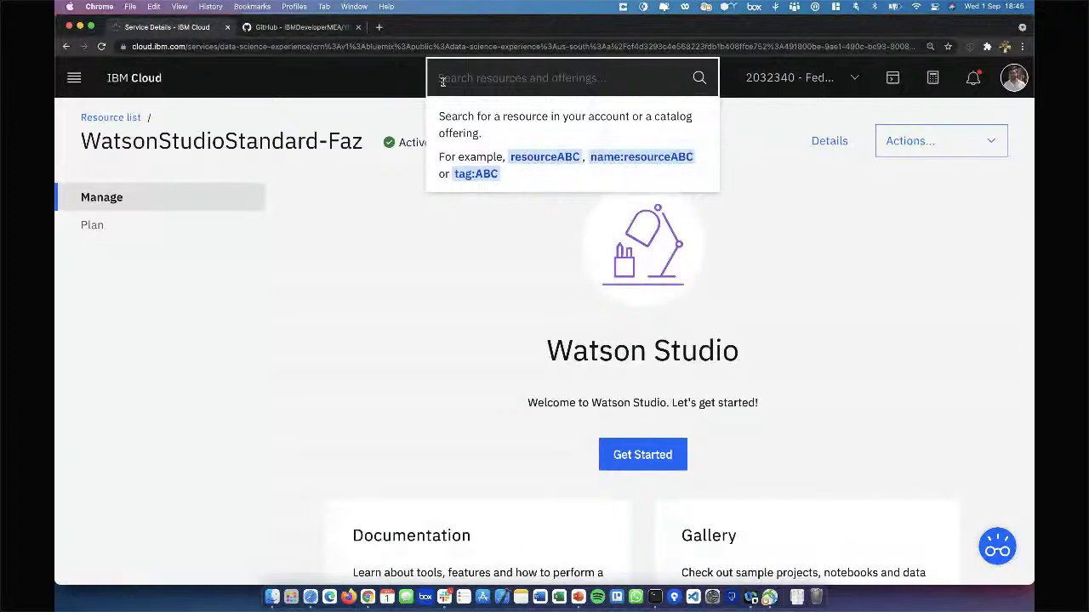
pyautogui.write('Wa')
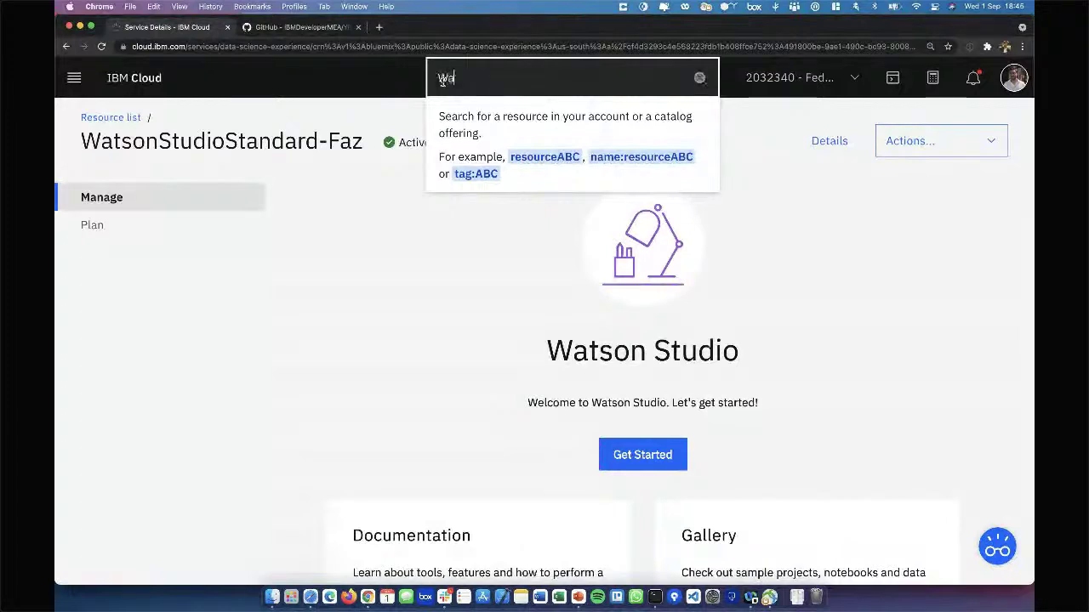
pyautogui.write('tsonSt')
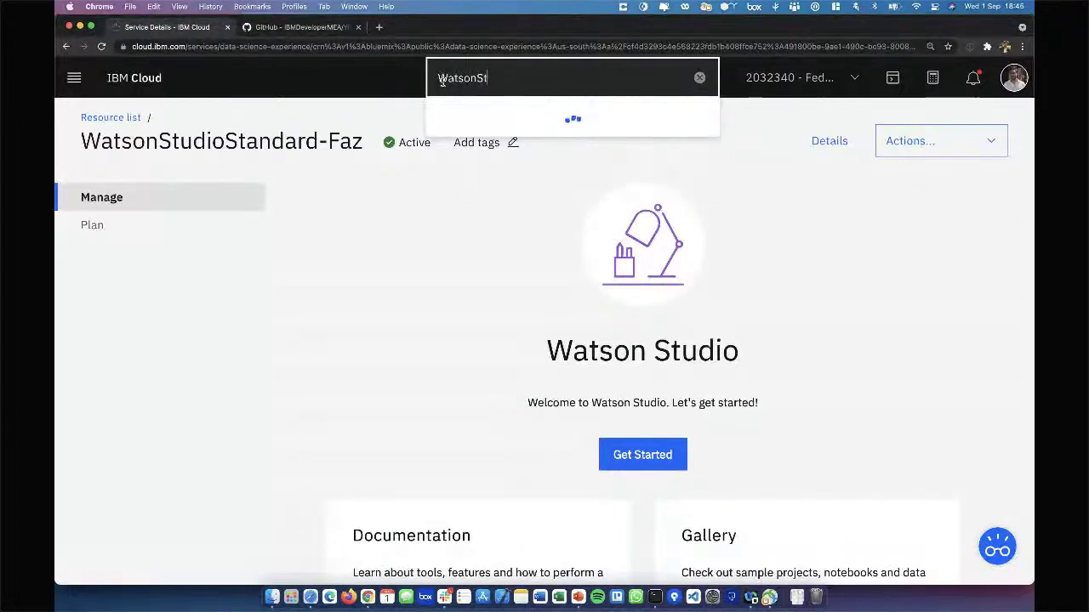
pyautogui.write('udioStan')
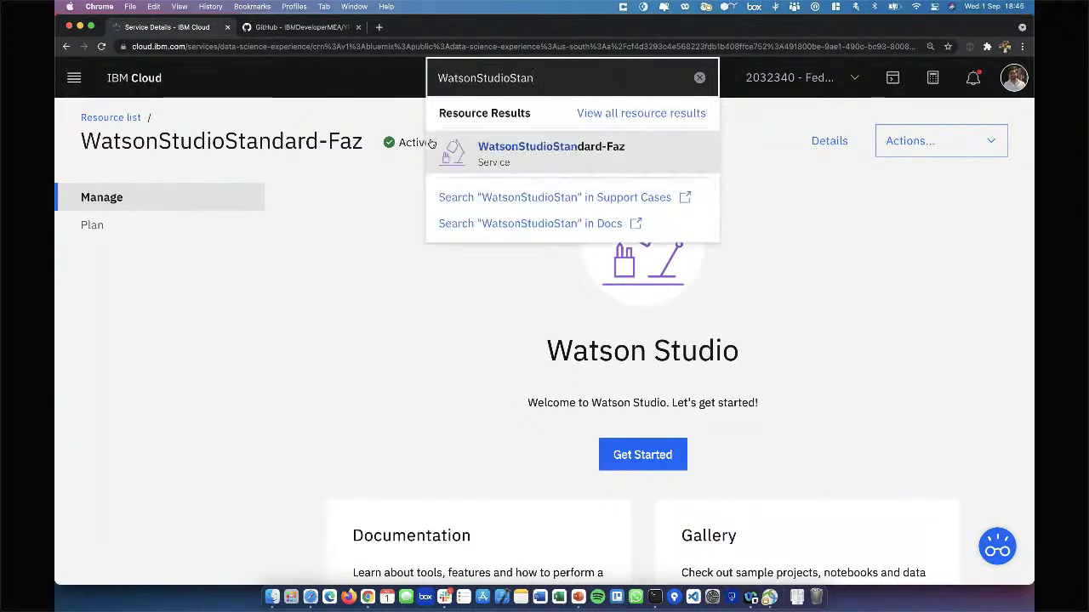
pyautogui.click(508, 162)
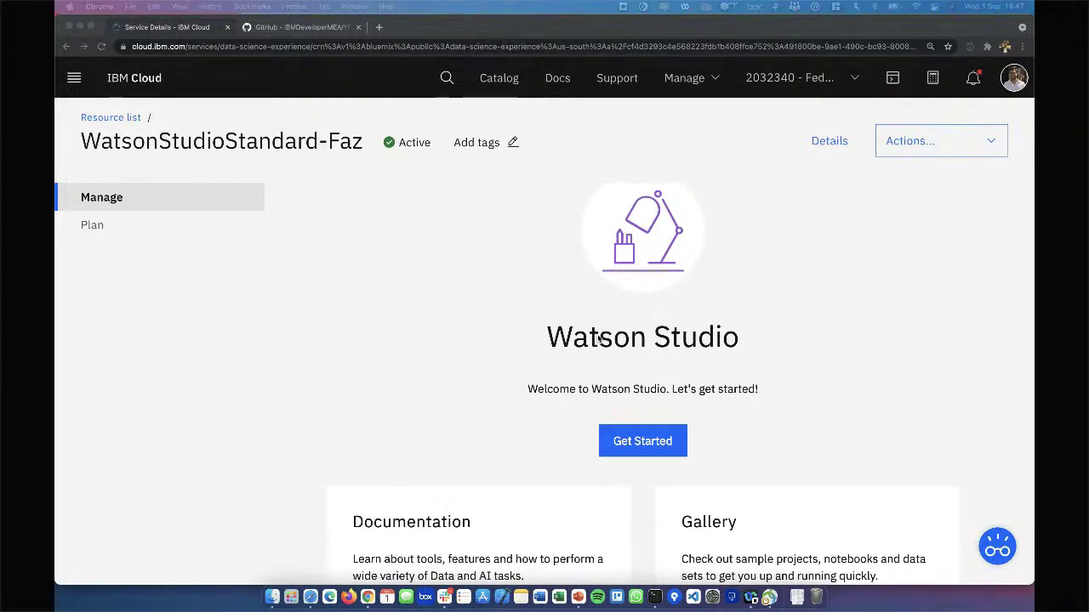
# - Launch Watson Studio from the service instance page and enlarge the IBM Cloud Pak for Data home page
pyautogui.click(636, 453)
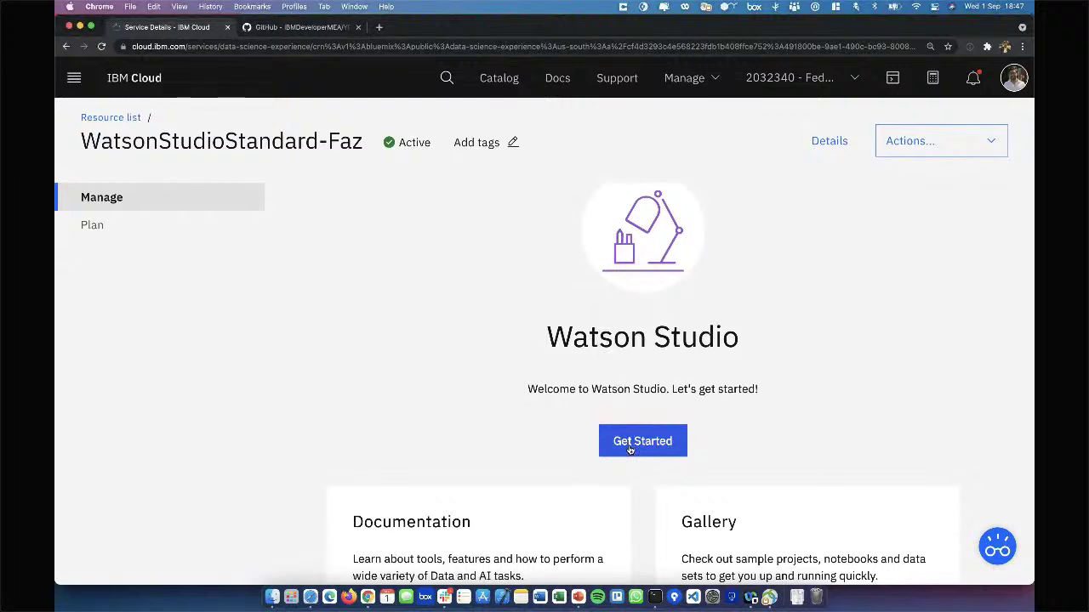
pyautogui.click(629, 450)
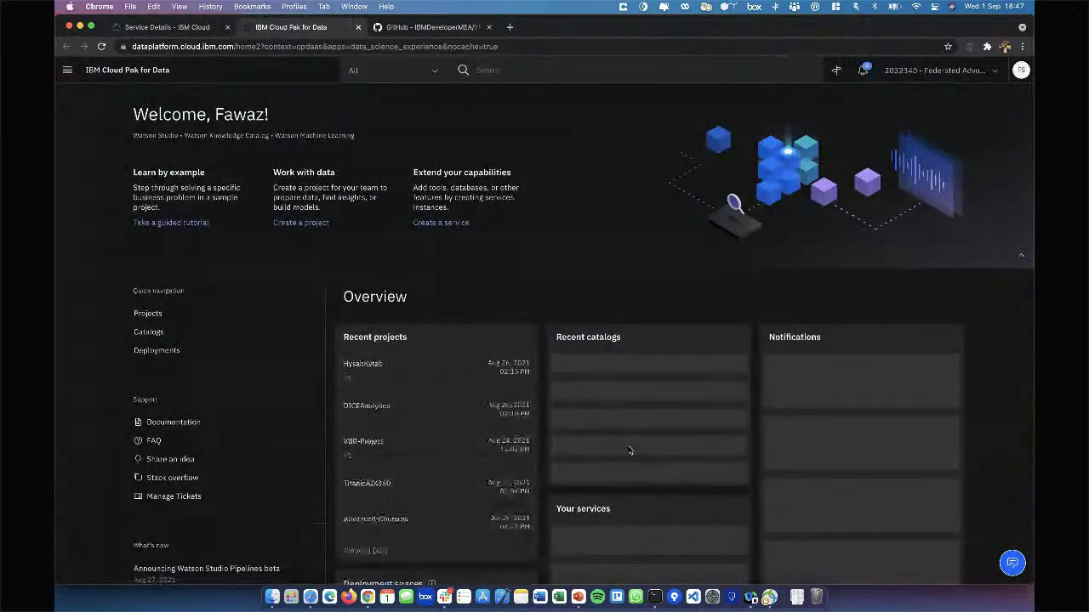
pyautogui.press('super+equal')
pyautogui.press('super+equal')
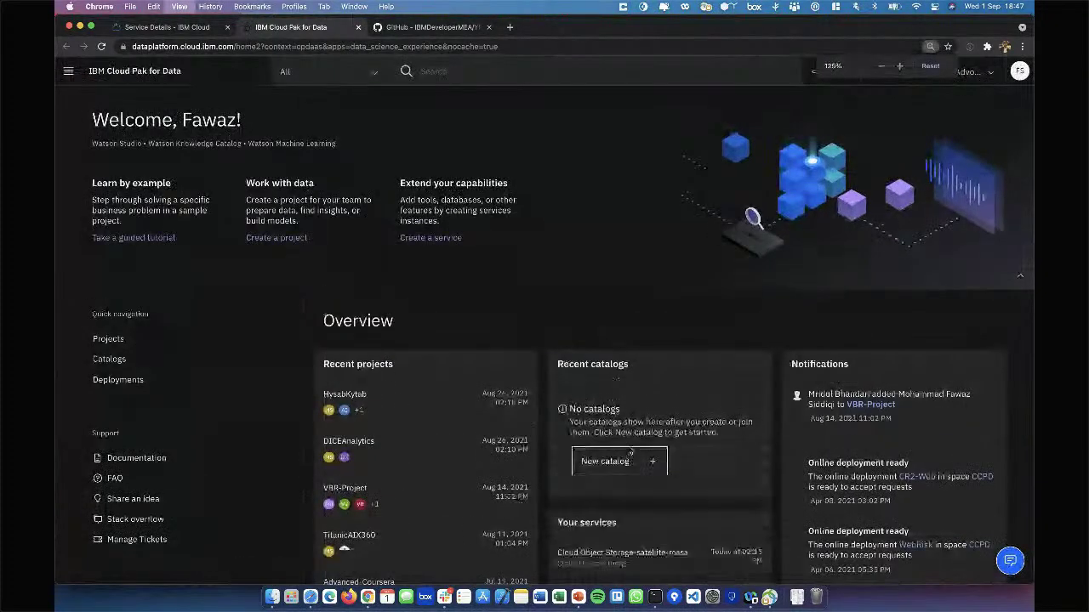
pyautogui.press('super+equal')
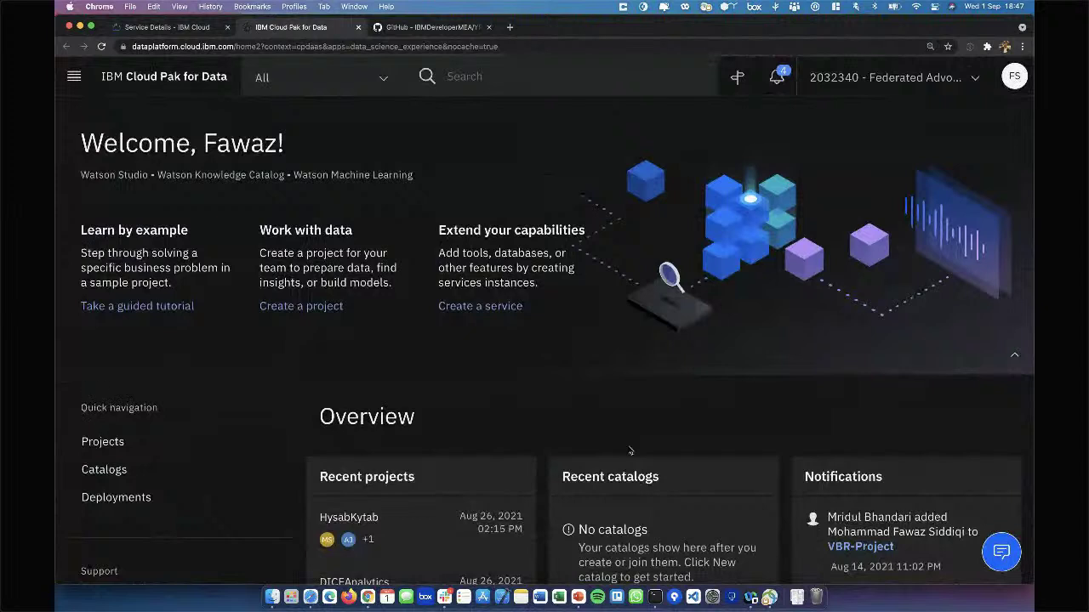
# - Revisit the launch option on the Watson Studio service page, returning to the IBM Cloud Pak for Data home page
pyautogui.click(158, 30)
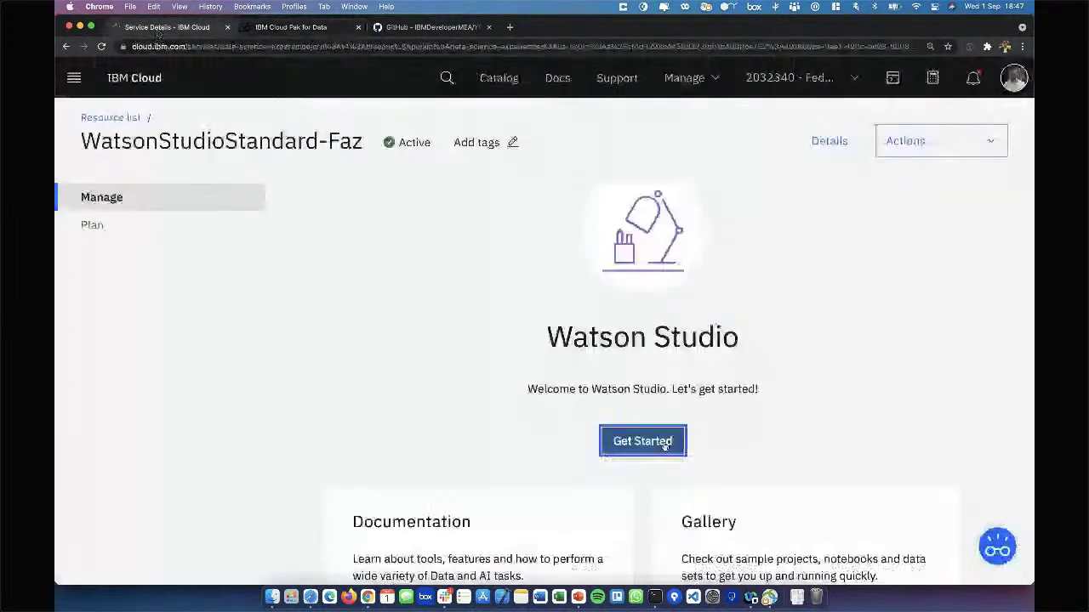
pyautogui.click(312, 30)
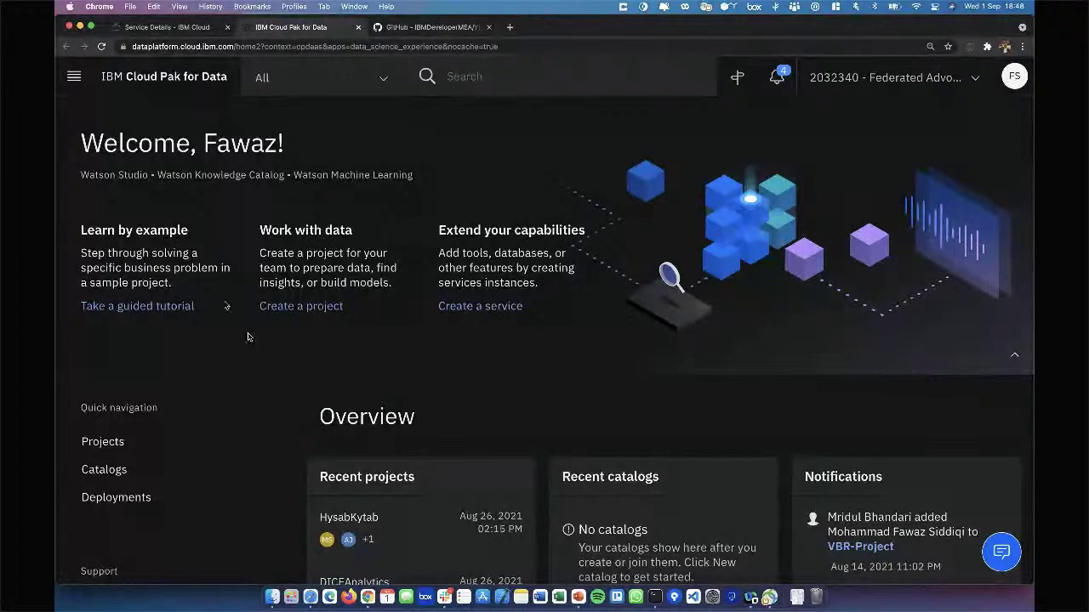
pyautogui.click(156, 28)
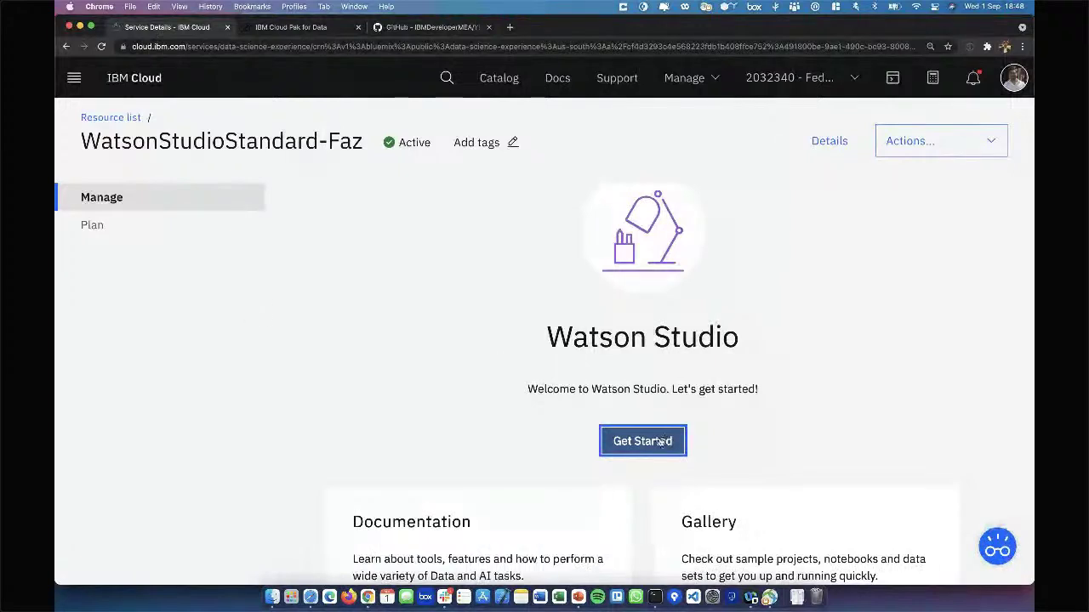
pyautogui.click(293, 28)
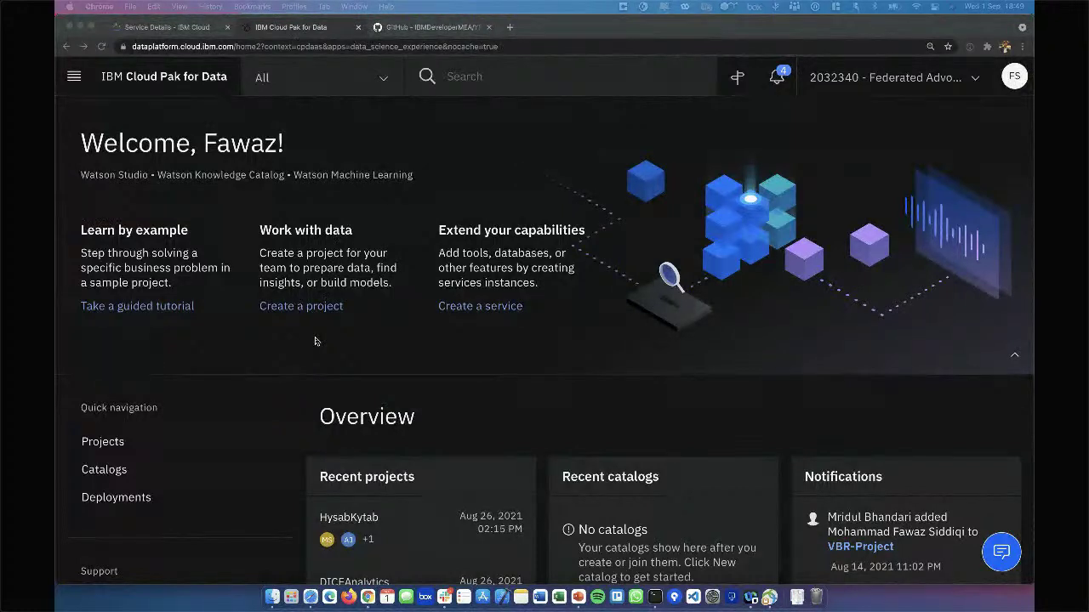
# - Start creating a new project from the Work with data section of the Cloud Pak for Data home page
pyautogui.click(317, 345)
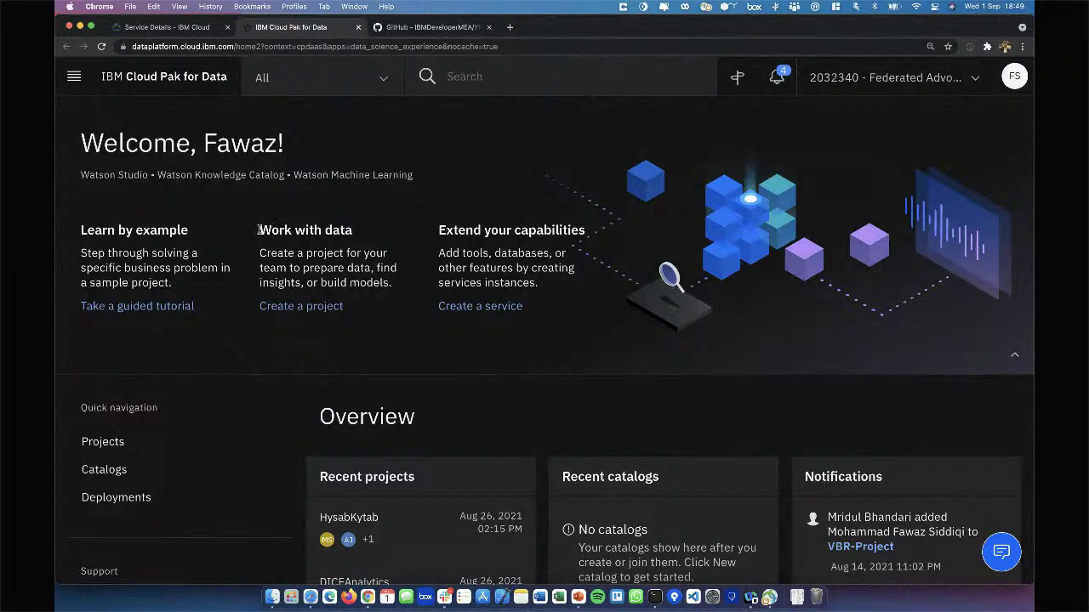
pyautogui.moveTo(266, 230); pyautogui.dragTo(391, 280)
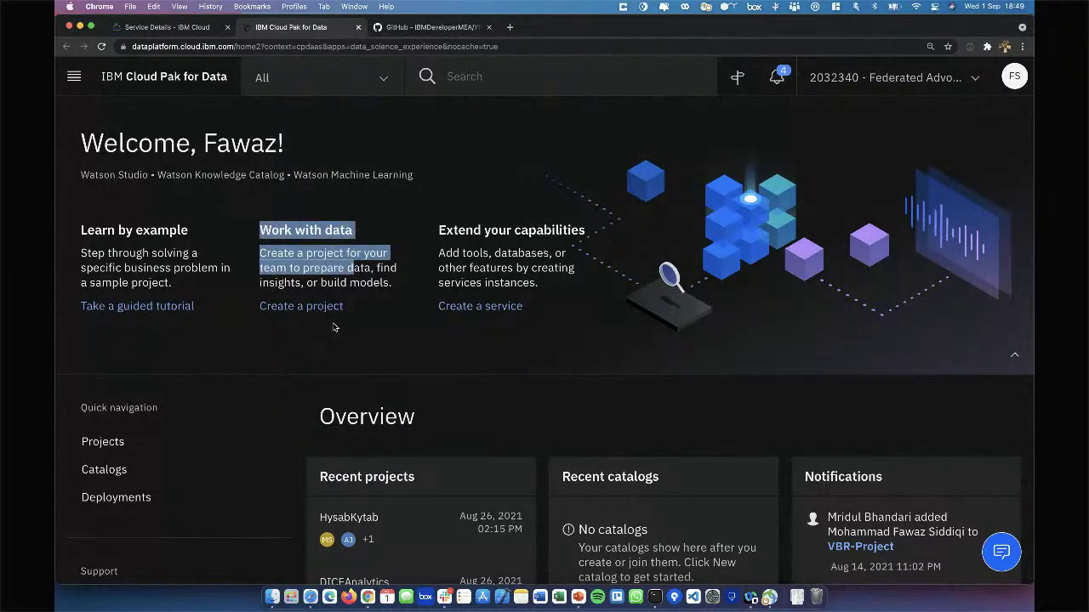
pyautogui.click(336, 328)
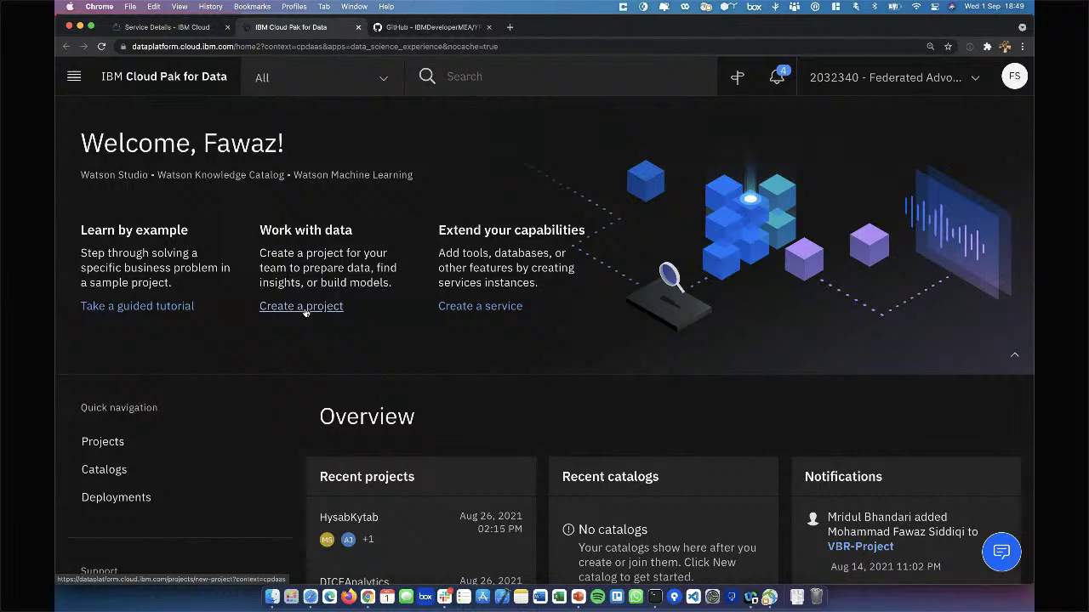
pyautogui.click(305, 307)
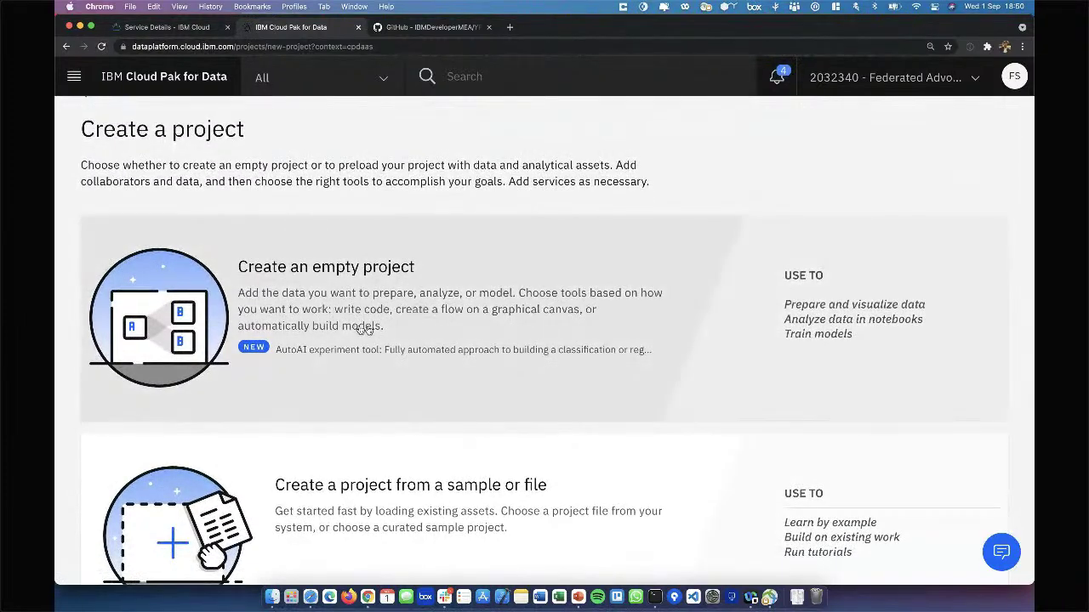
# - Restart project creation from the Cloud Pak for Data home page and choose to create an empty project
pyautogui.click(175, 29)
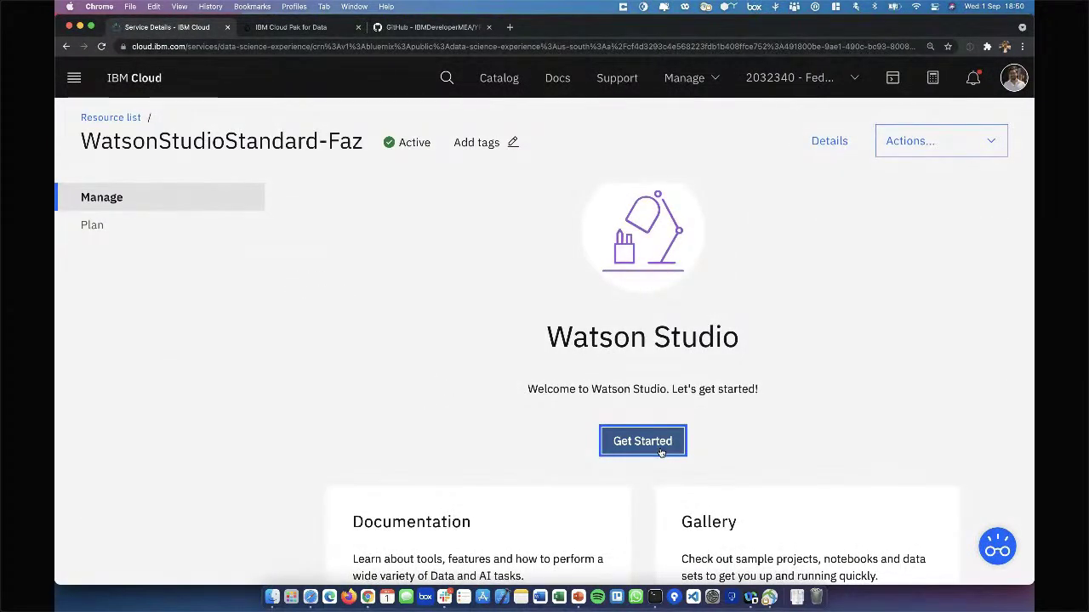
pyautogui.click(314, 28)
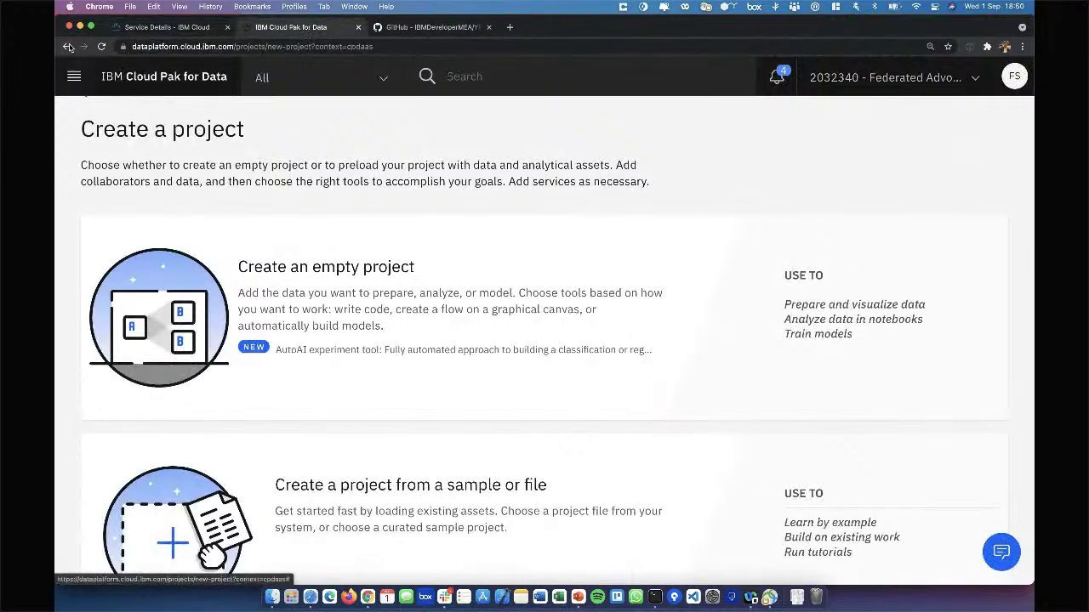
pyautogui.click(165, 77)
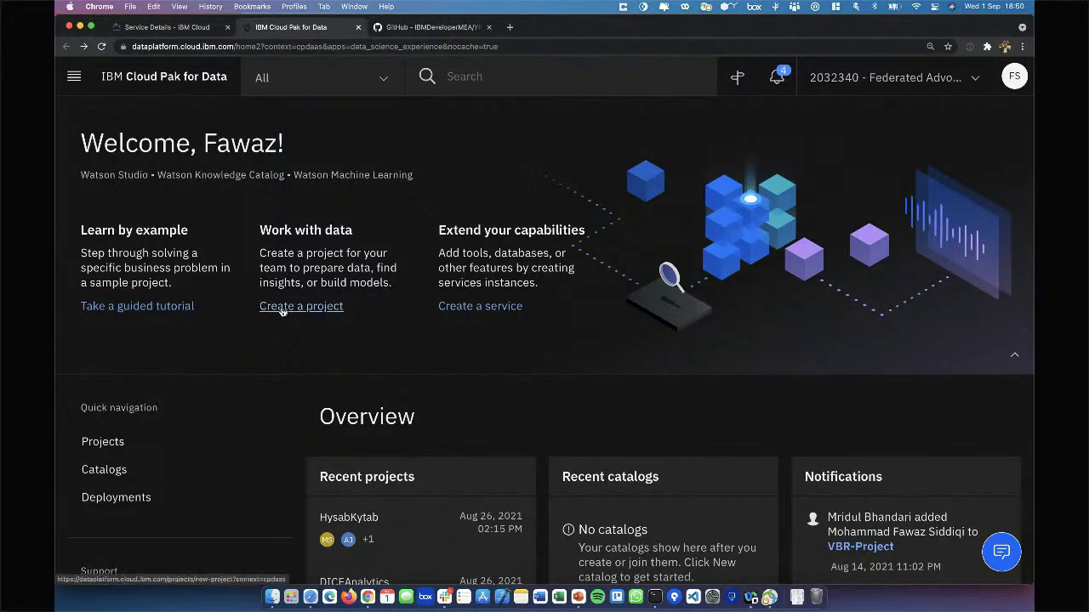
pyautogui.click(320, 312)
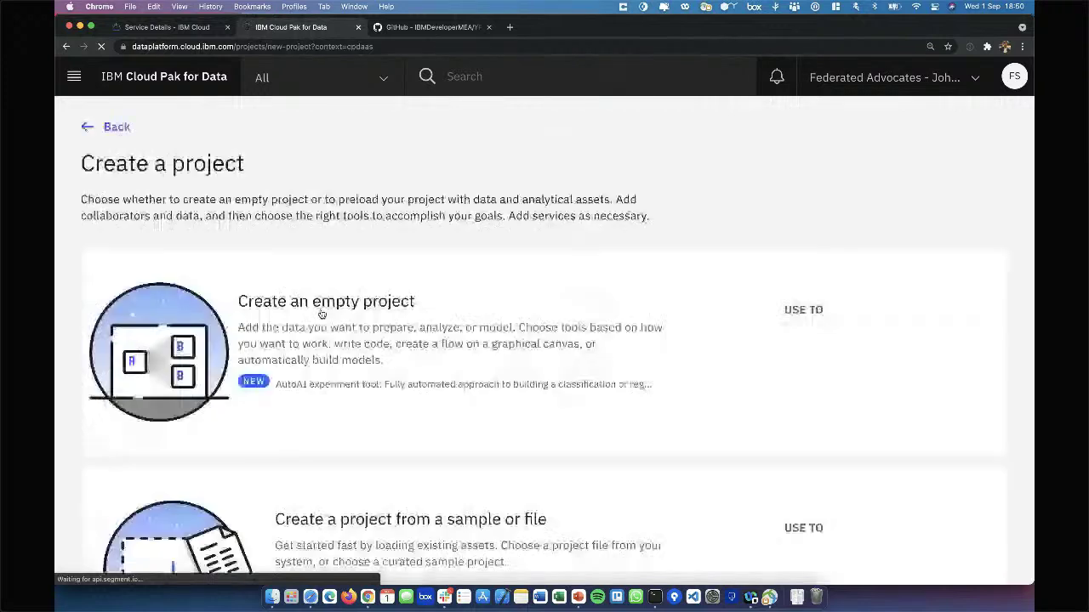
pyautogui.click(335, 355)
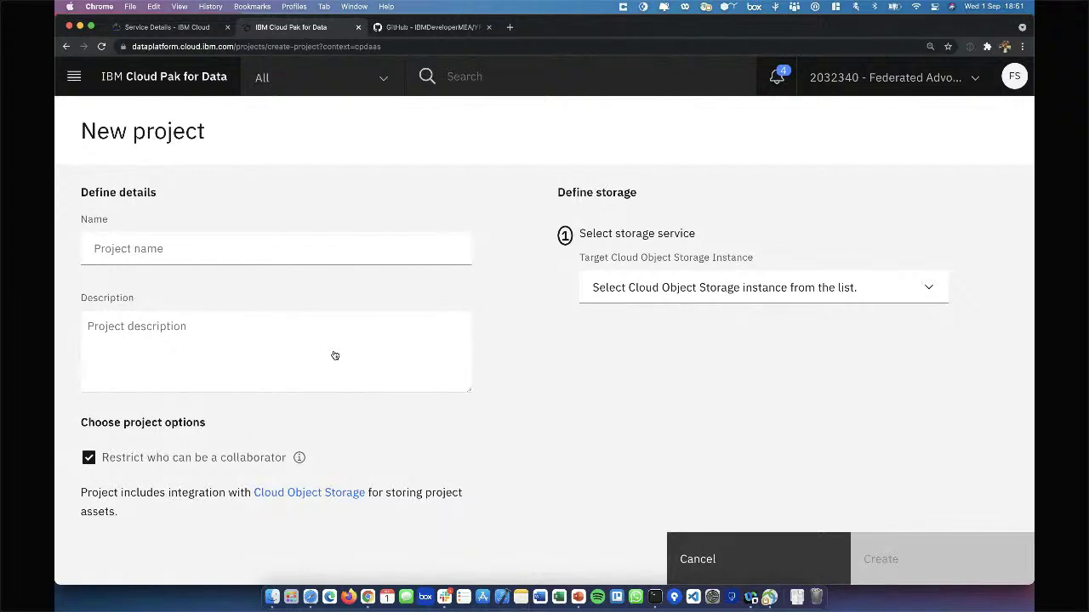
# - Select CloudObjectStorageStandard-Faz as the target Cloud Object Storage instance for the new project
pyautogui.click(707, 301)
pyautogui.scroll(-5, 685, 375)
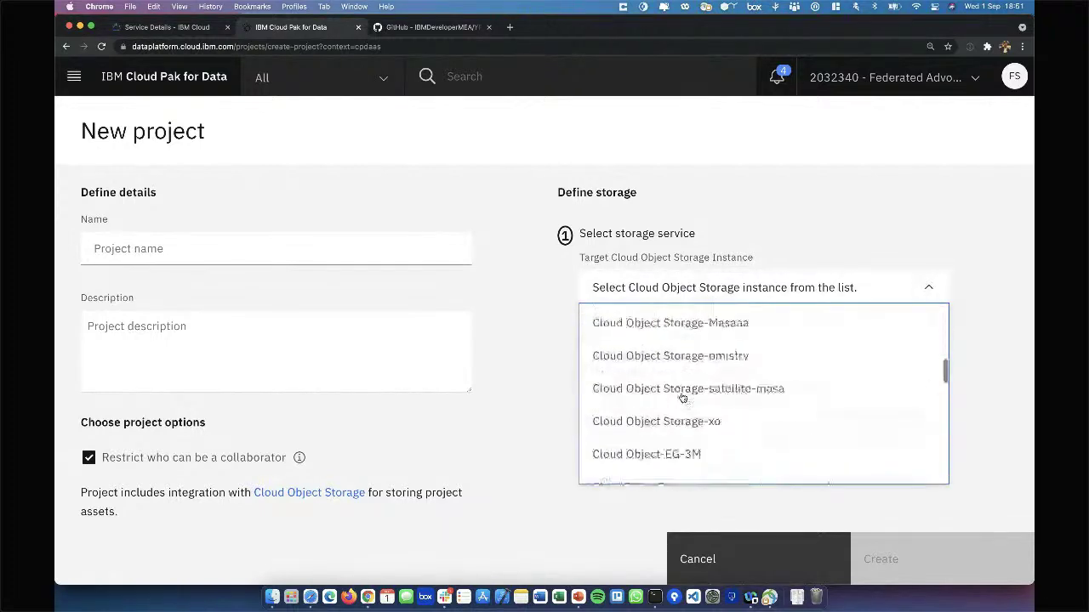
pyautogui.scroll(-10, 682, 397)
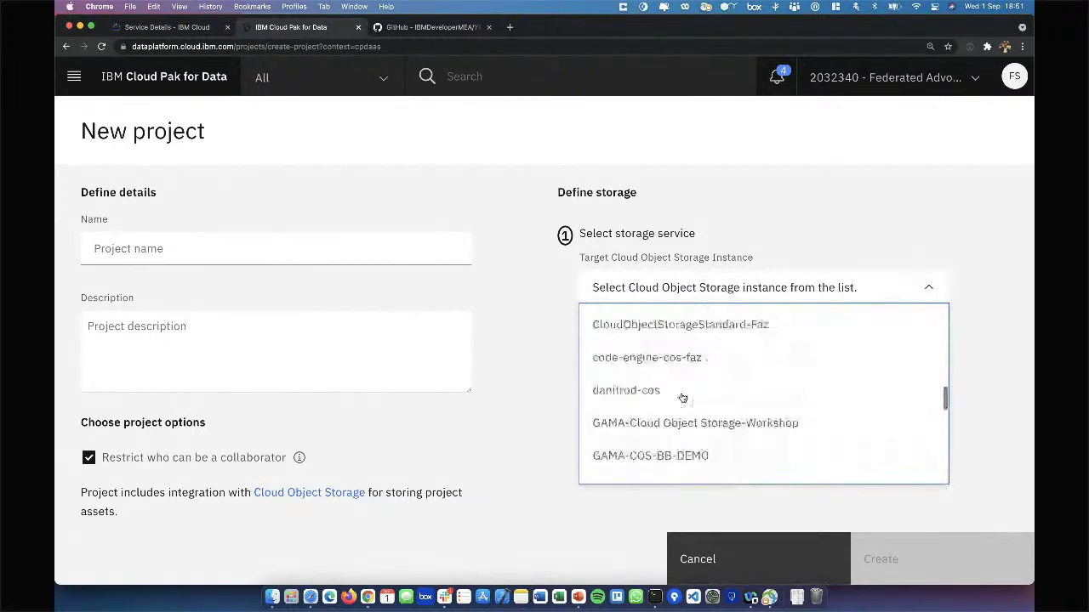
pyautogui.scroll(3, 682, 397)
pyautogui.click(685, 373)
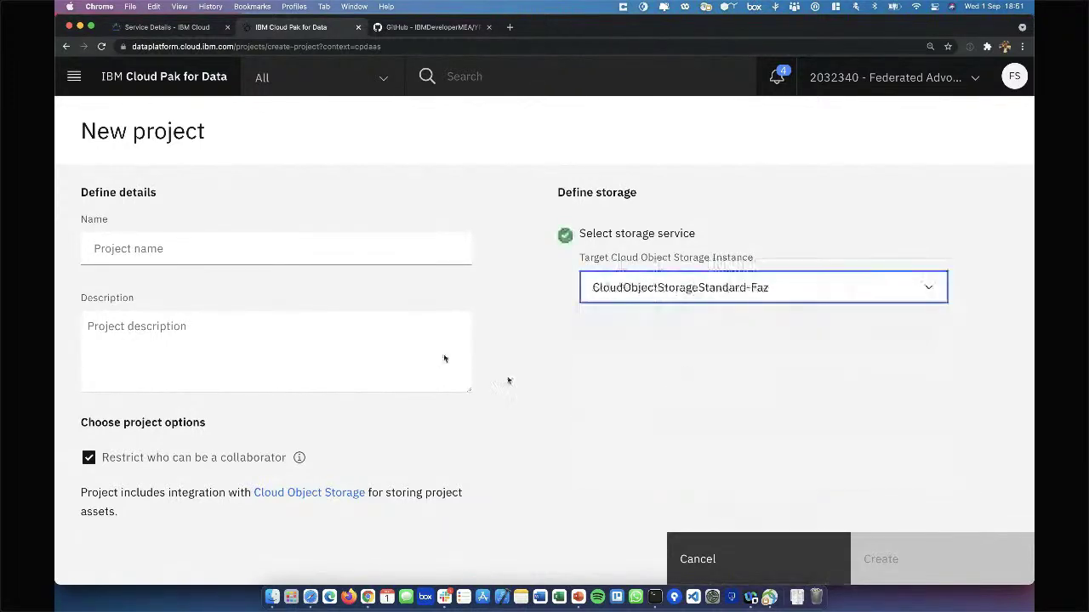
# - Name the project RBM-Movie and create it
pyautogui.click(208, 251)
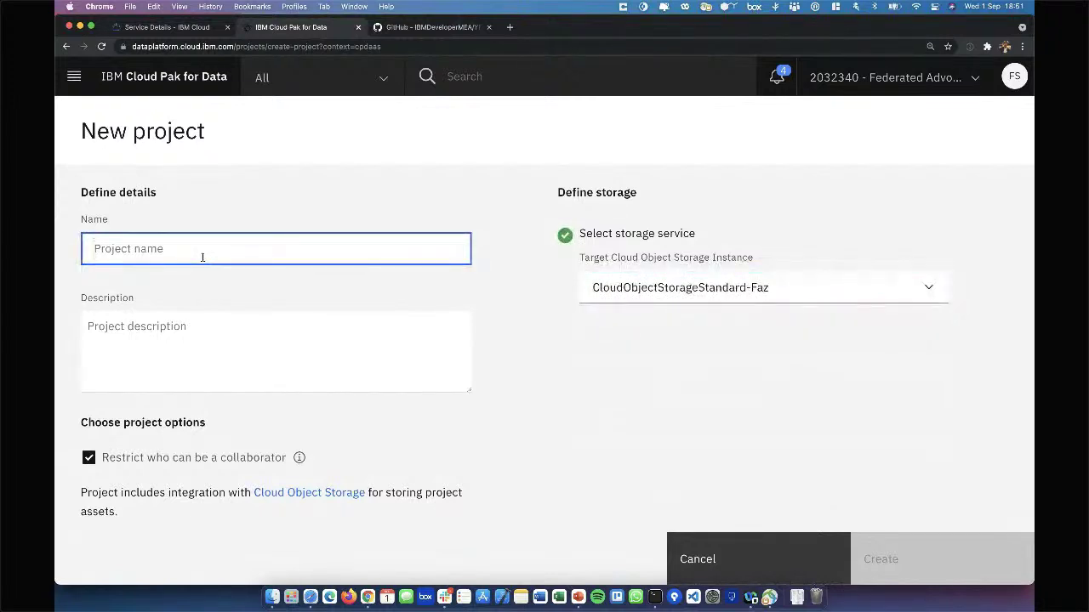
pyautogui.write('RBM-M')
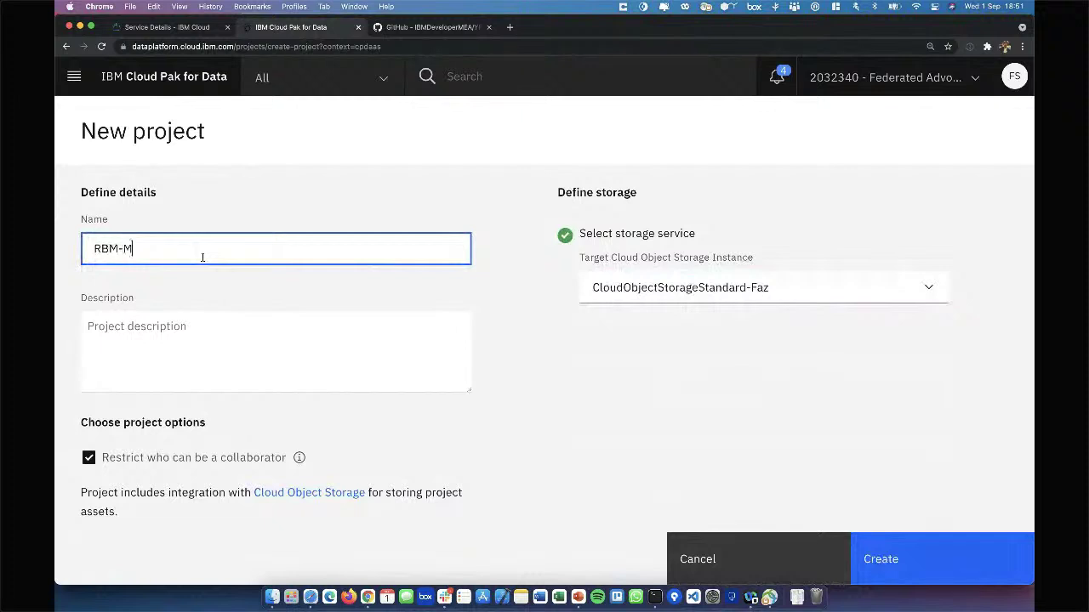
pyautogui.write('ovie')
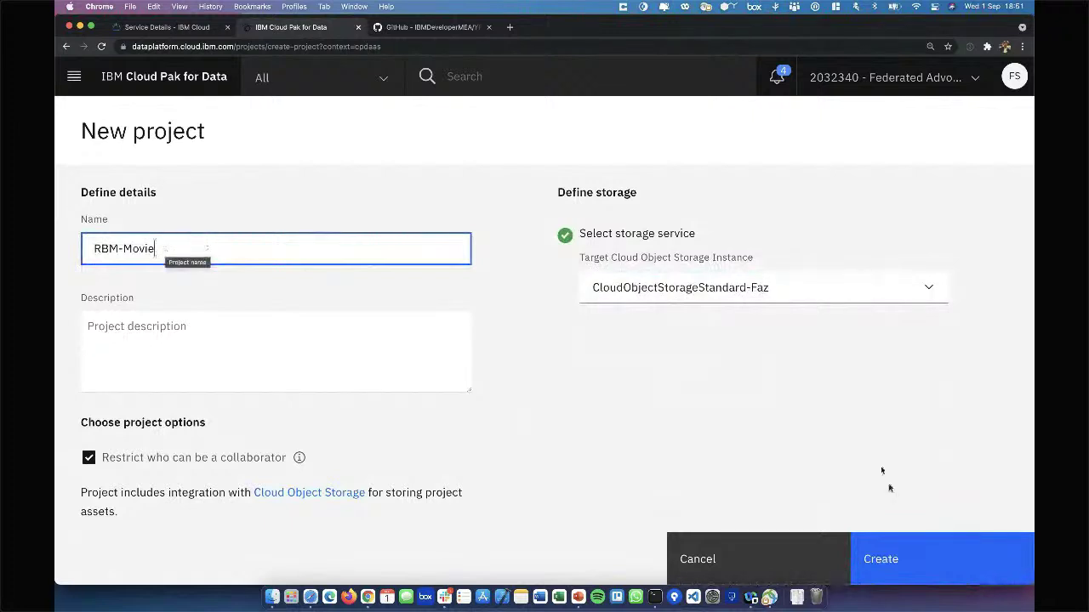
pyautogui.click(910, 570)
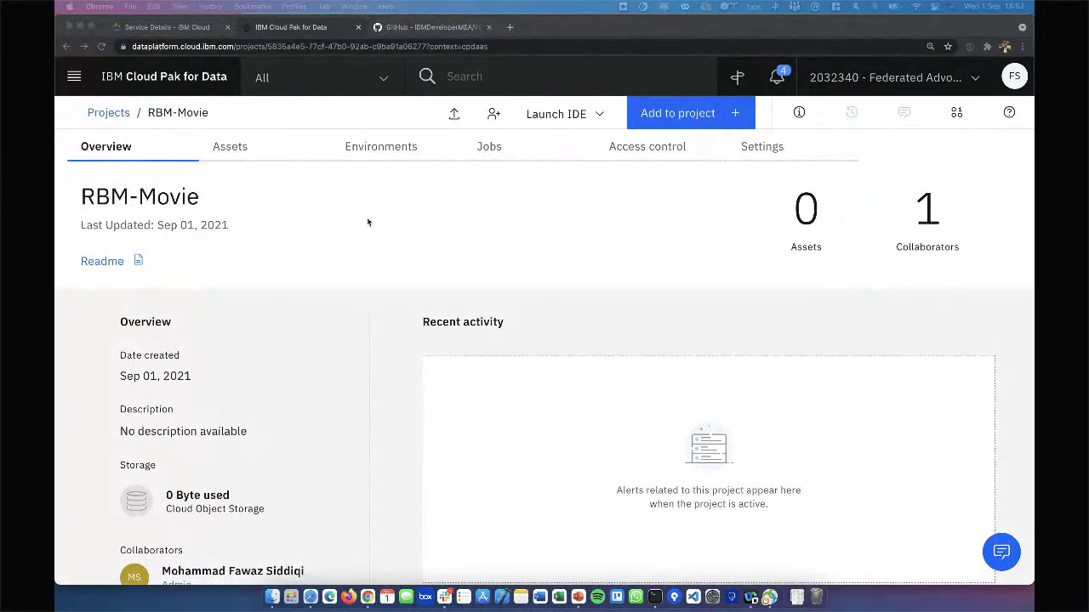
# - Look over the project's assets and examine its available environment definitions and their hardware configurations
pyautogui.click(277, 157)
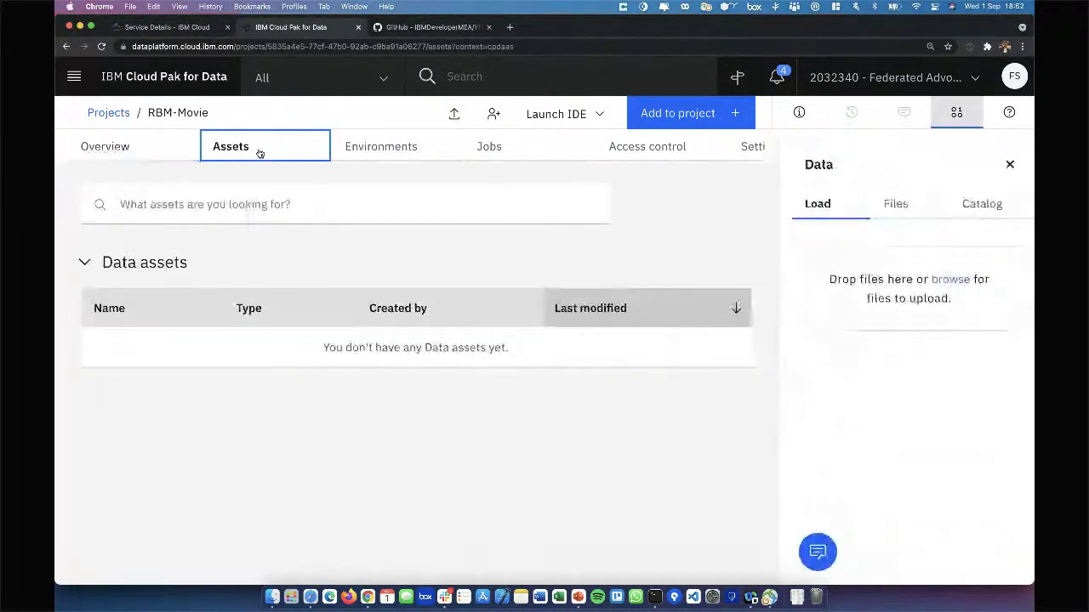
pyautogui.click(385, 161)
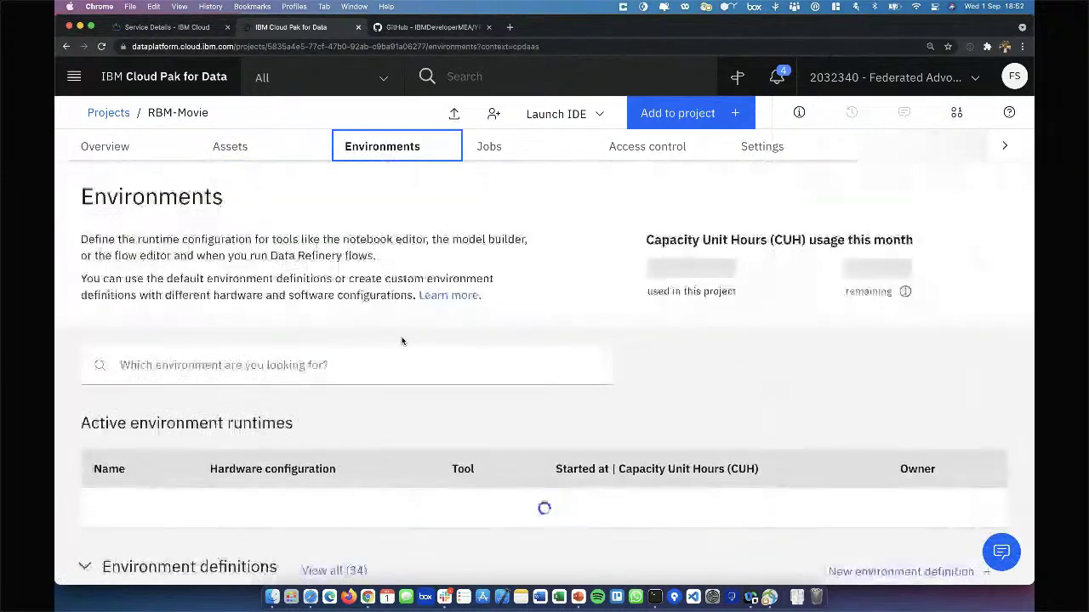
pyautogui.scroll(-1, 402, 340)
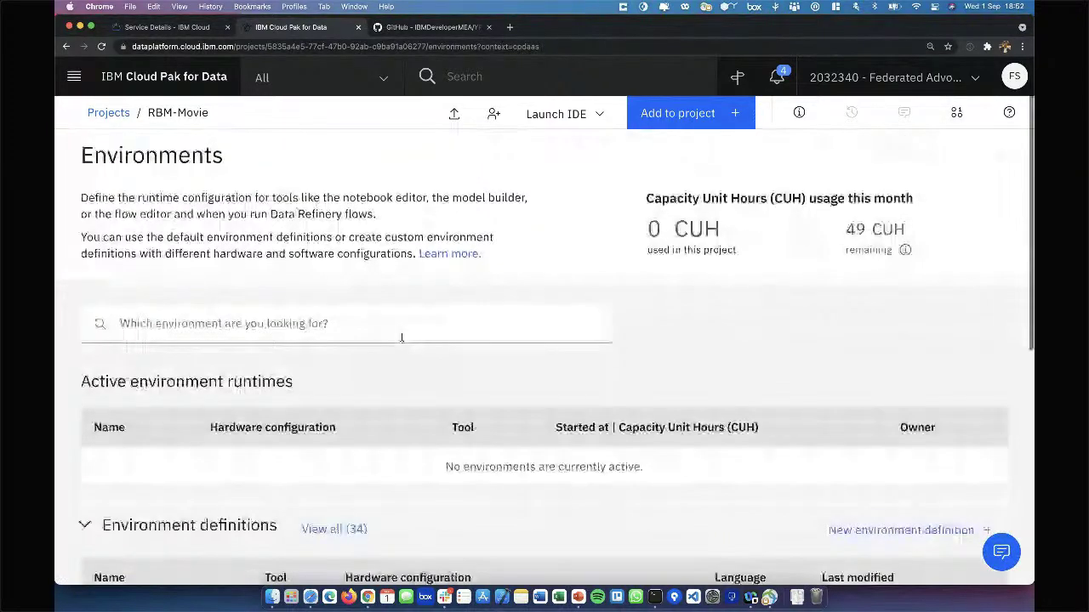
pyautogui.scroll(-7, 402, 337)
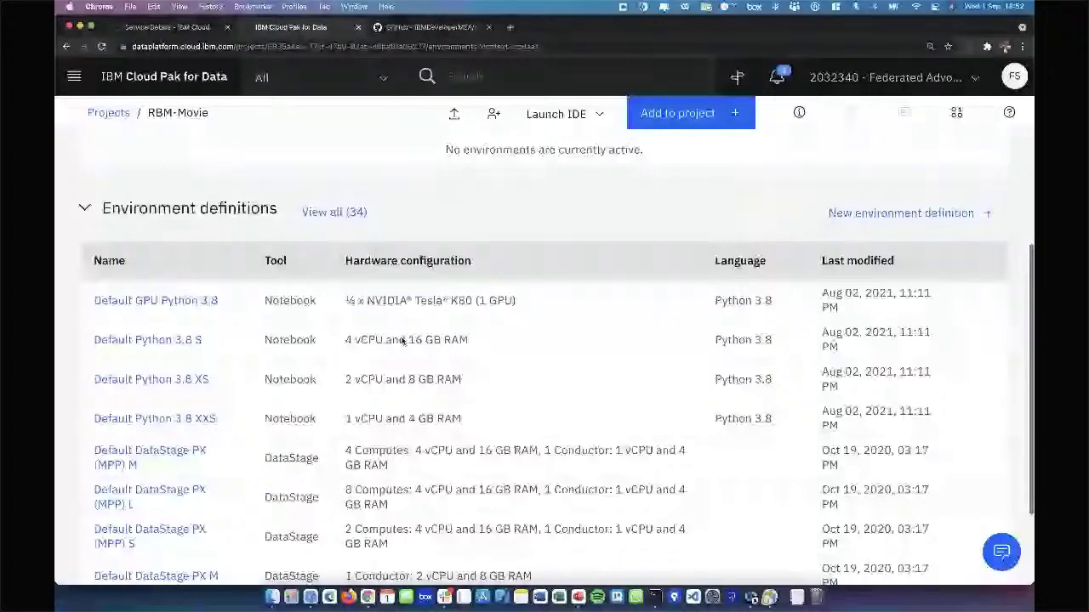
pyautogui.scroll(-3, 402, 339)
pyautogui.scroll(1, 402, 336)
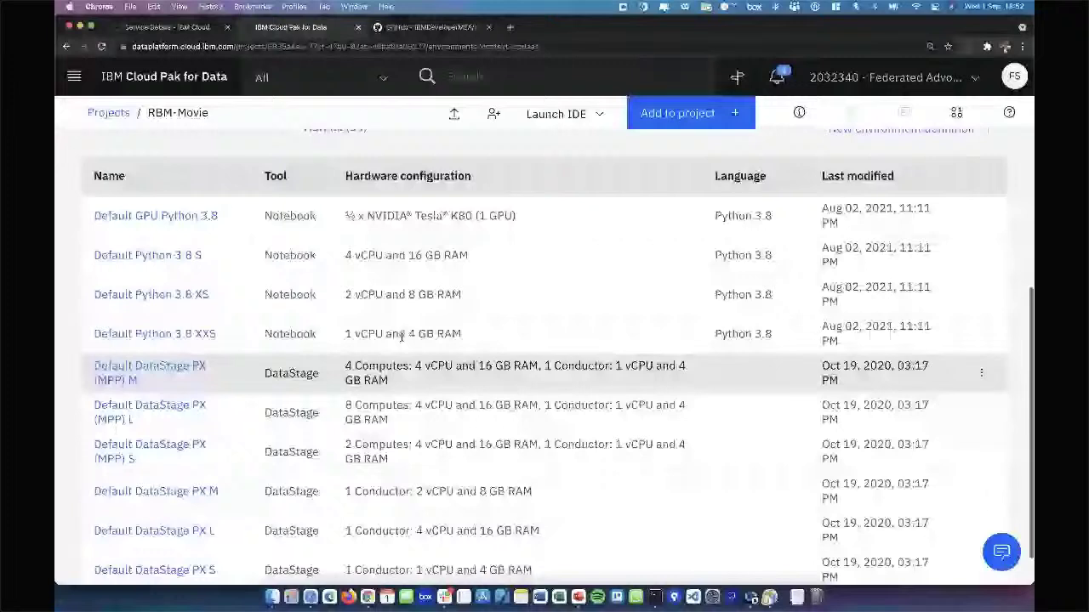
pyautogui.scroll(5, 402, 338)
# - Look through the project's jobs, access control and settings
pyautogui.click(482, 149)
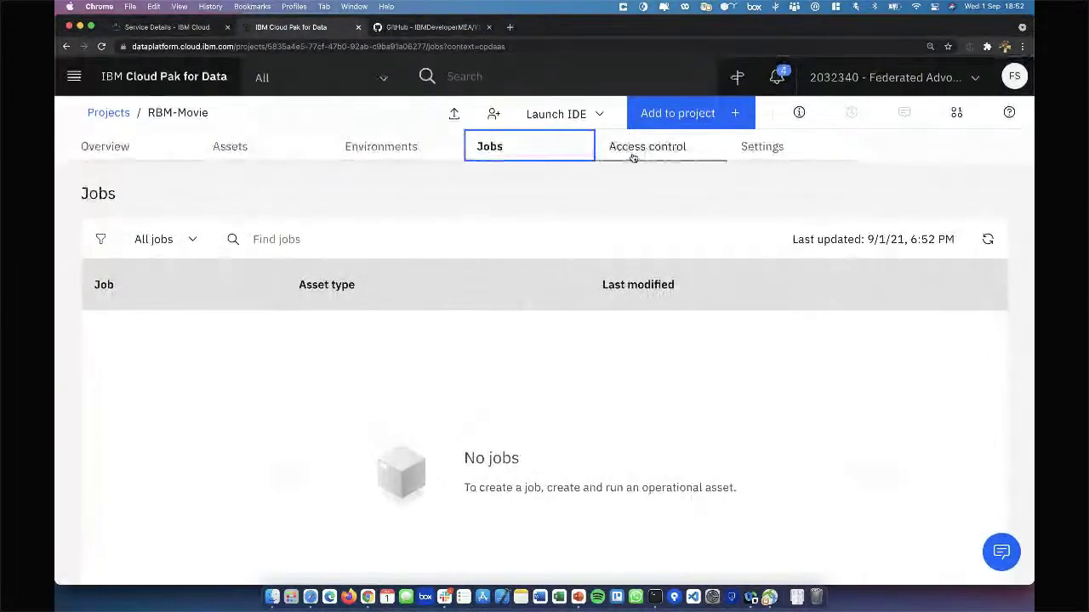
pyautogui.click(638, 150)
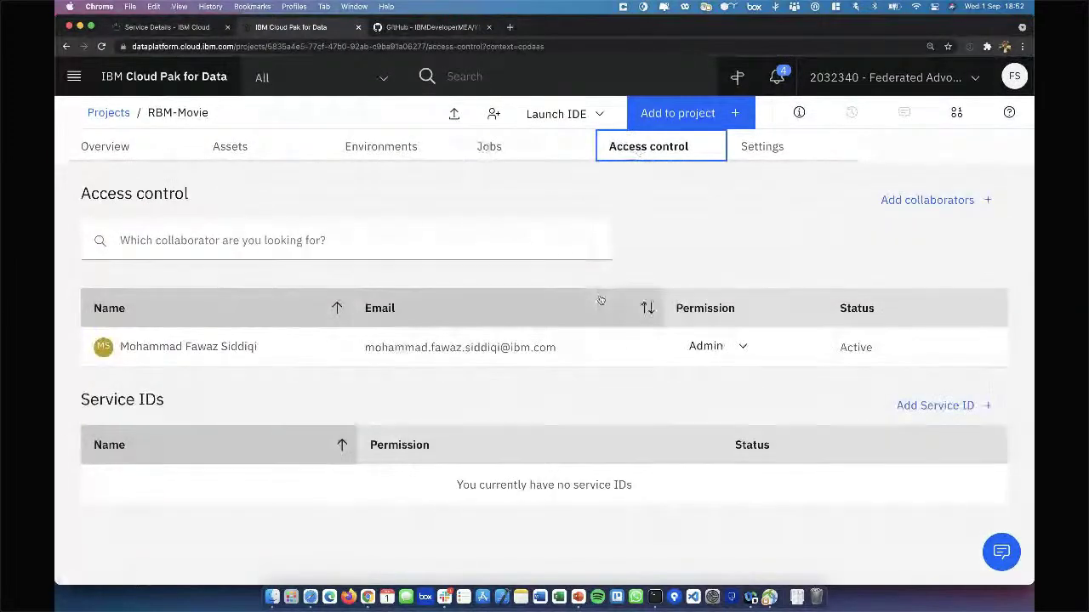
pyautogui.click(730, 160)
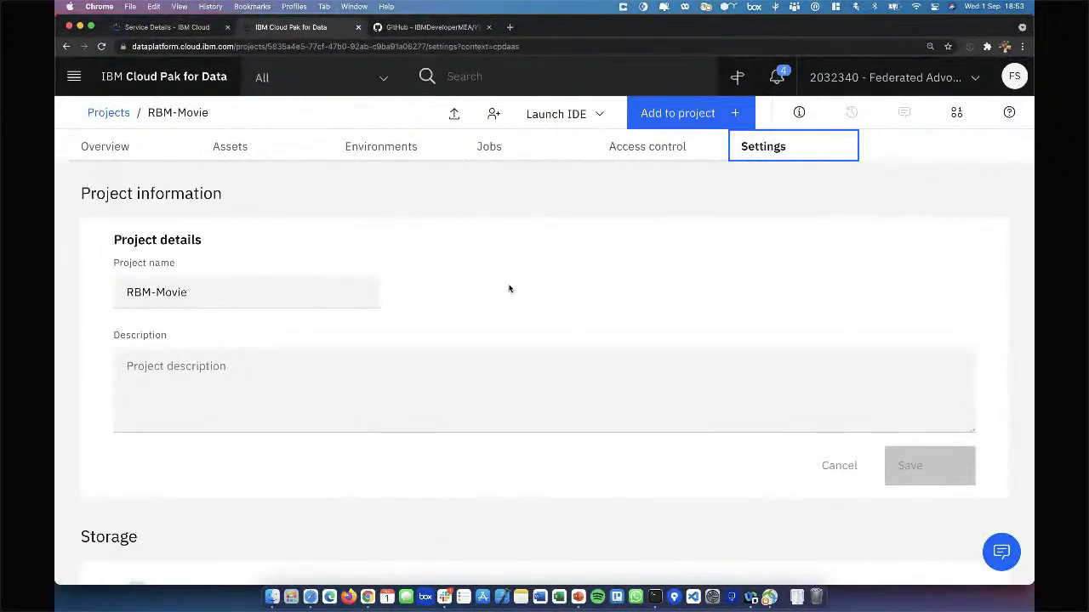
pyautogui.scroll(-5, 510, 289)
pyautogui.scroll(-4, 509, 290)
pyautogui.scroll(9, 509, 289)
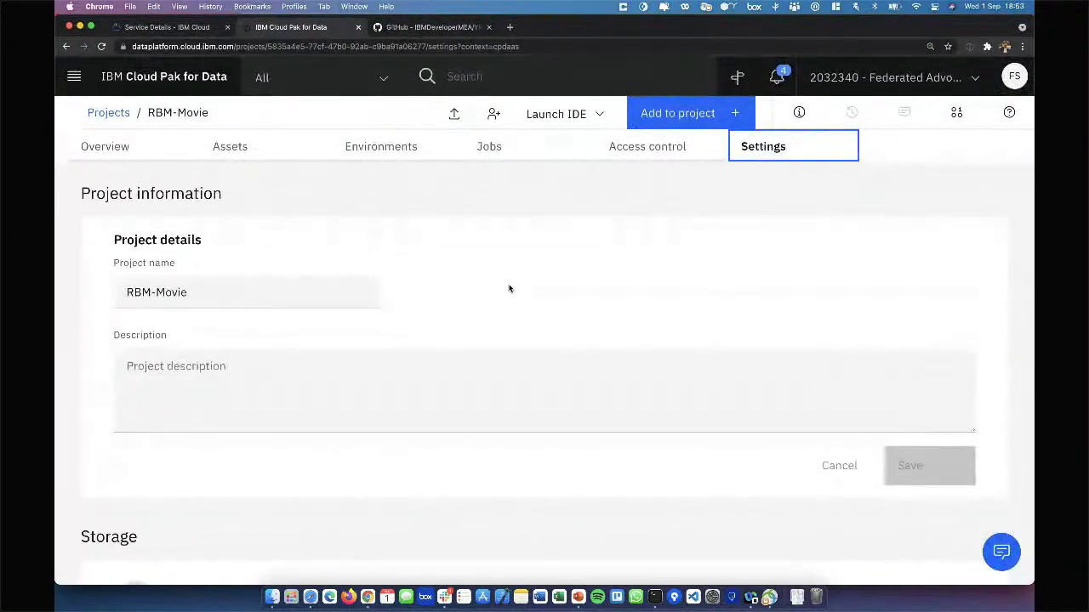
# - Revisit the project's assets and overview, and check which asset types can be added
pyautogui.click(246, 154)
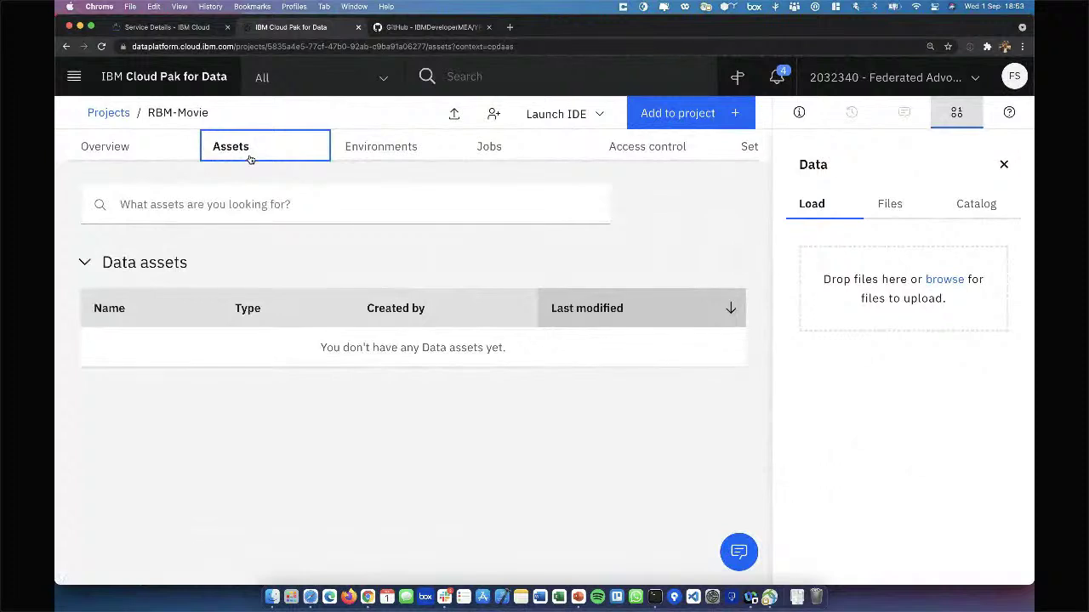
pyautogui.click(112, 150)
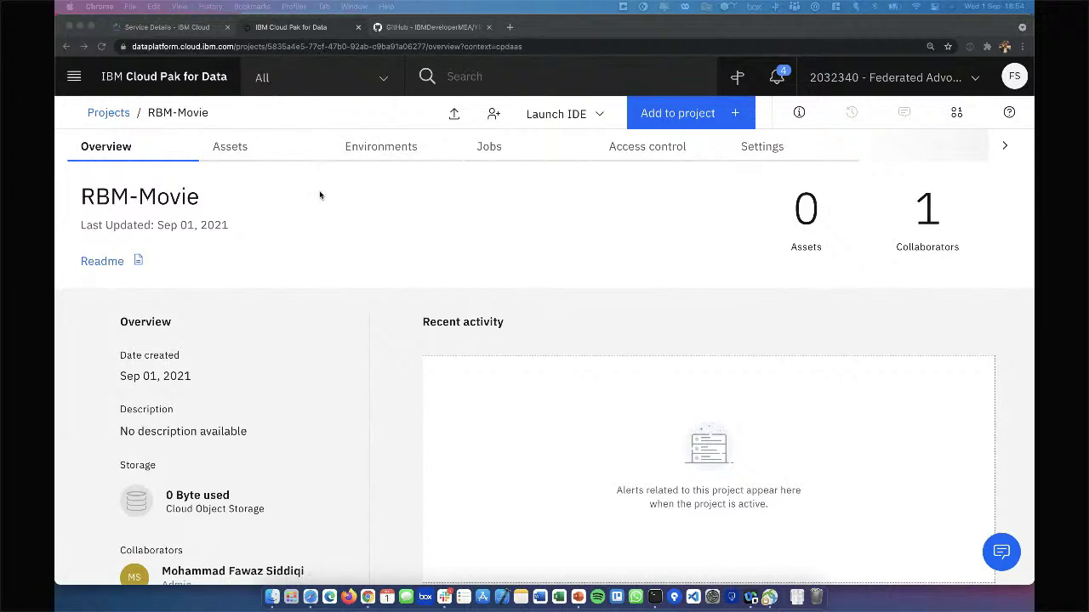
pyautogui.click(241, 153)
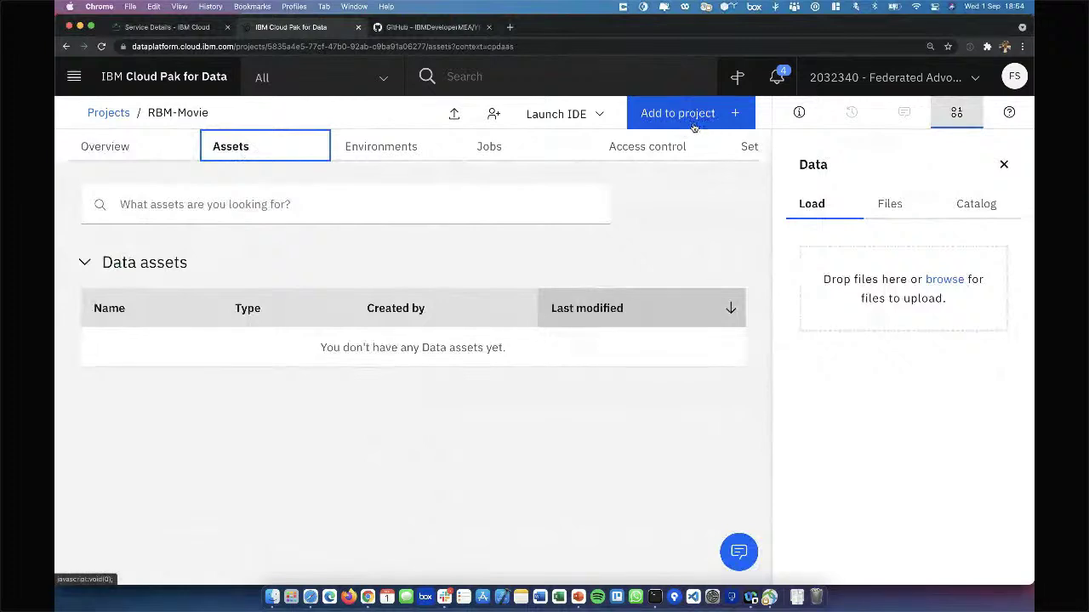
pyautogui.click(693, 123)
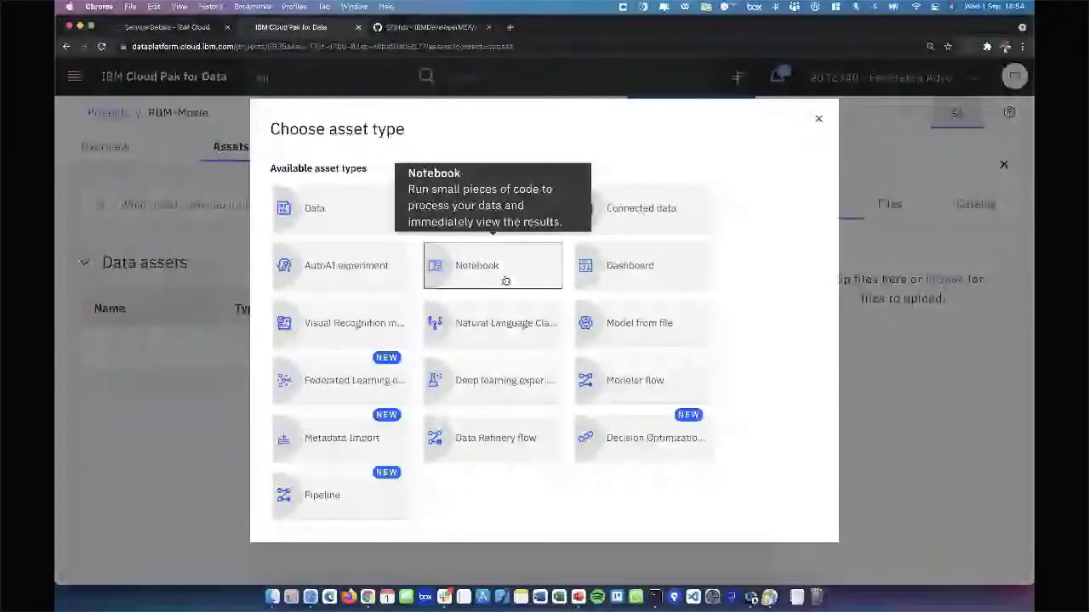
pyautogui.click(818, 119)
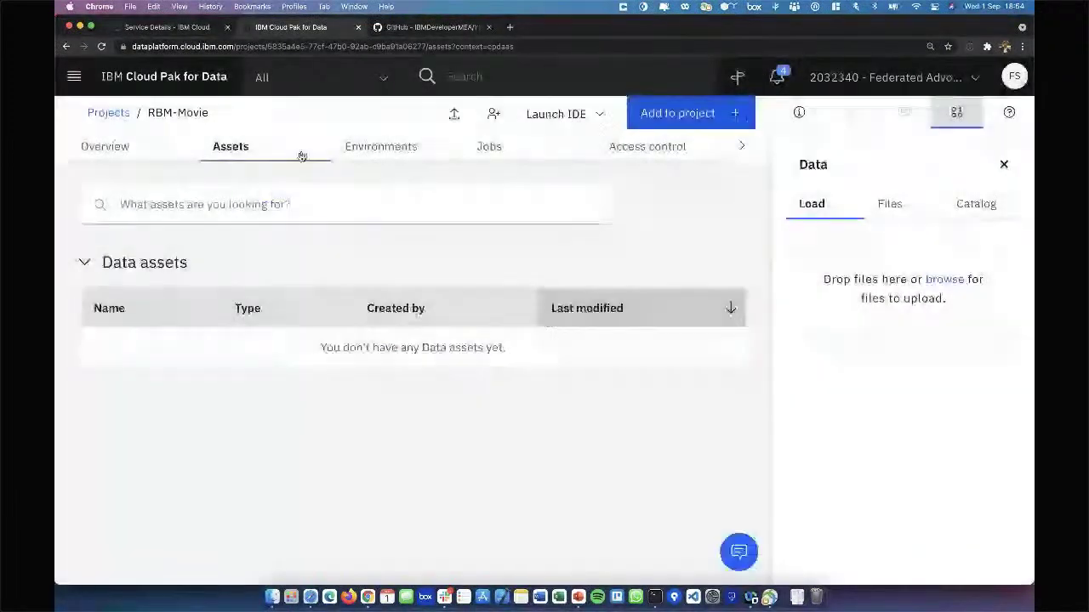
pyautogui.click(301, 155)
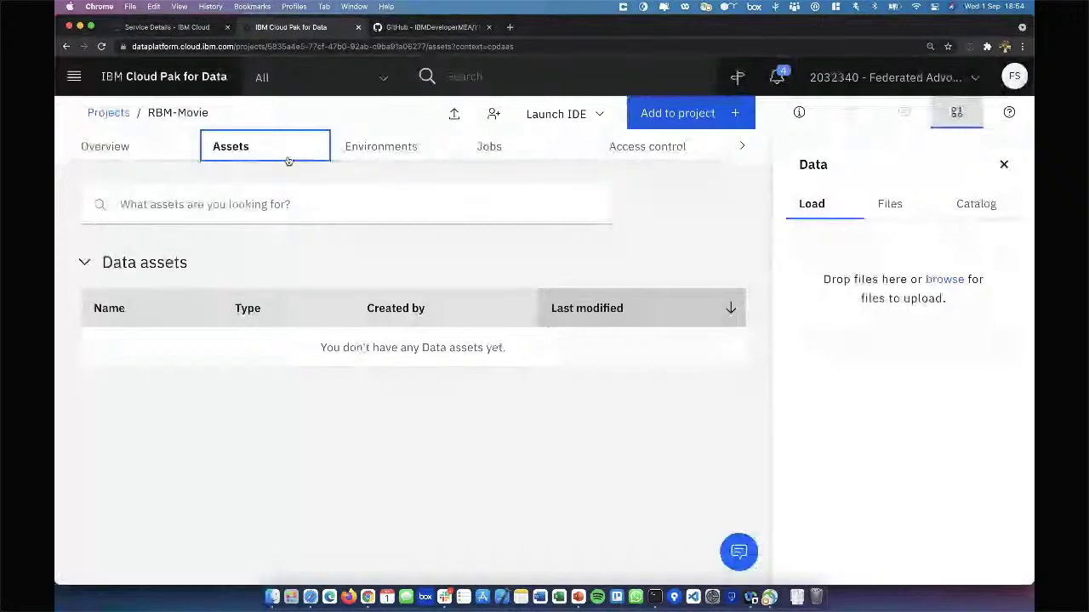
# - Start adding a notebook asset to the RBM-Movie project, using a URL as its source
pyautogui.click(689, 120)
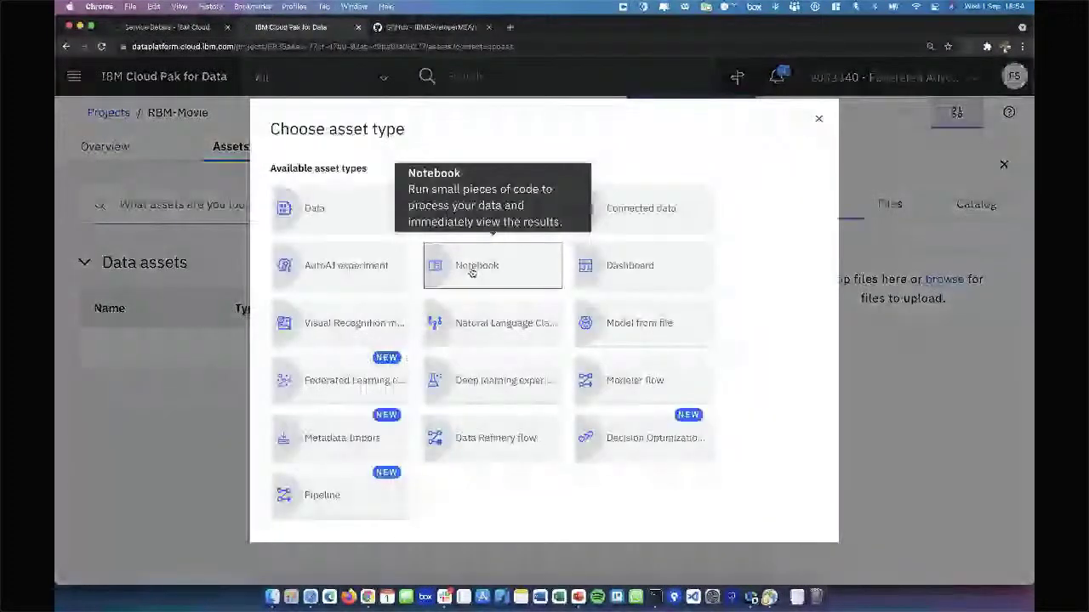
pyautogui.click(472, 271)
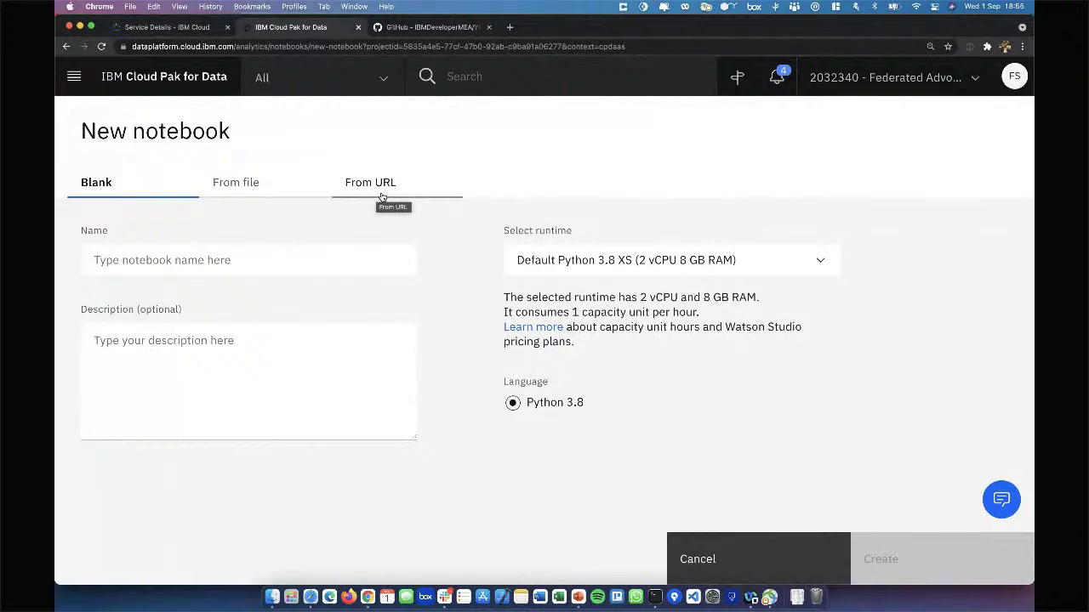
pyautogui.click(381, 196)
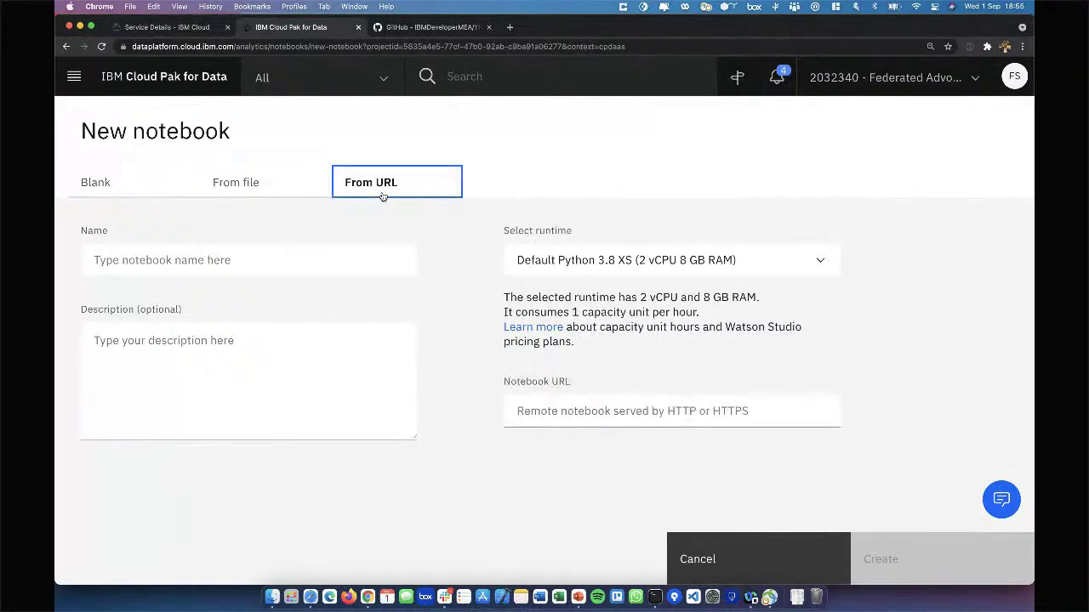
# - Name the new notebook RBM-Movie-notebook
pyautogui.click(279, 268)
pyautogui.write('RB')
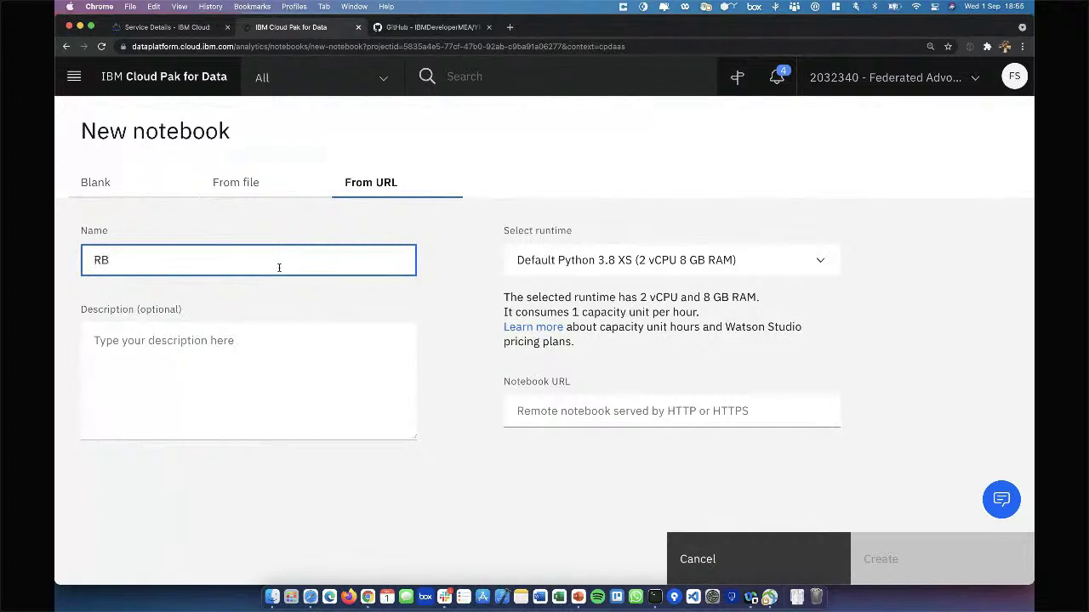
pyautogui.write('M-Movie_notebook')
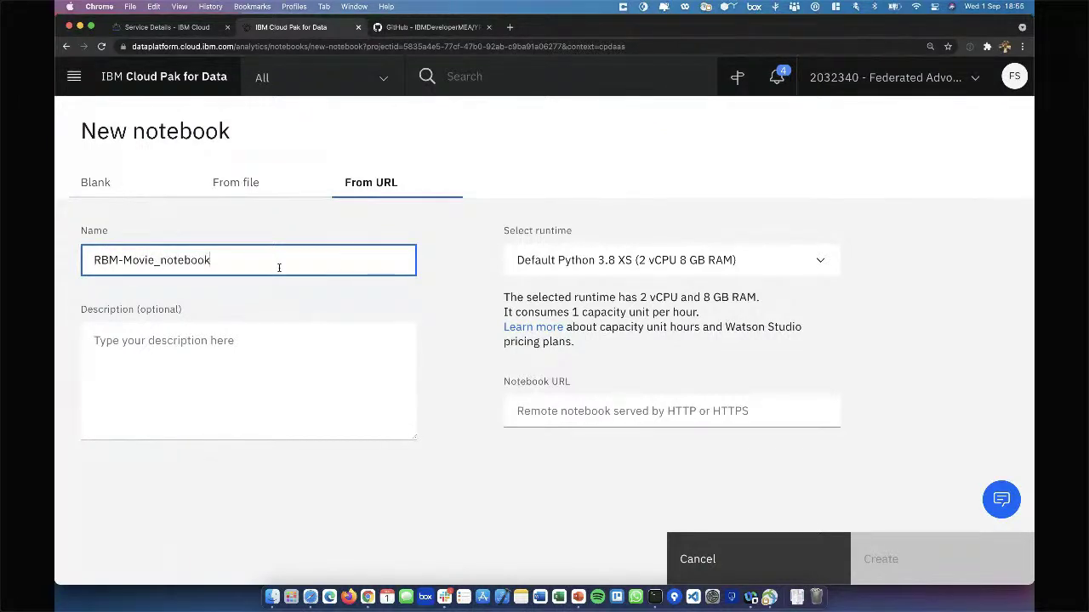
pyautogui.click(159, 262)
pyautogui.press('BackSpace')
pyautogui.write('-')
# - Switch to the GitHub README and copy the raw URL of CollabortiveFilteringUsingRBM.ipynb from the notebook creation instructions
pyautogui.click(417, 27)
pyautogui.scroll(-15, 414, 262)
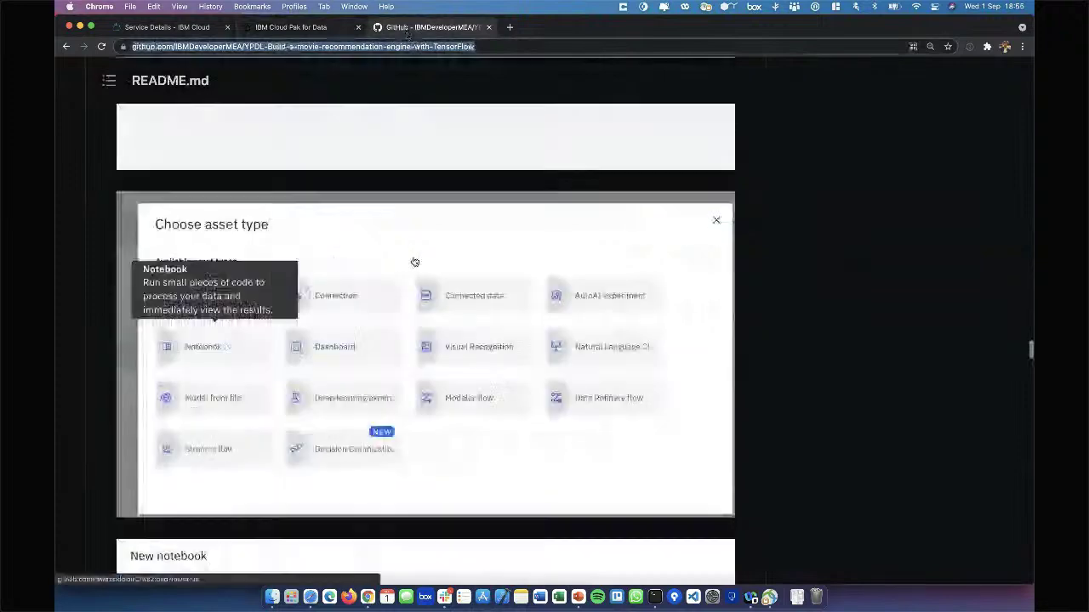
pyautogui.scroll(-5, 414, 262)
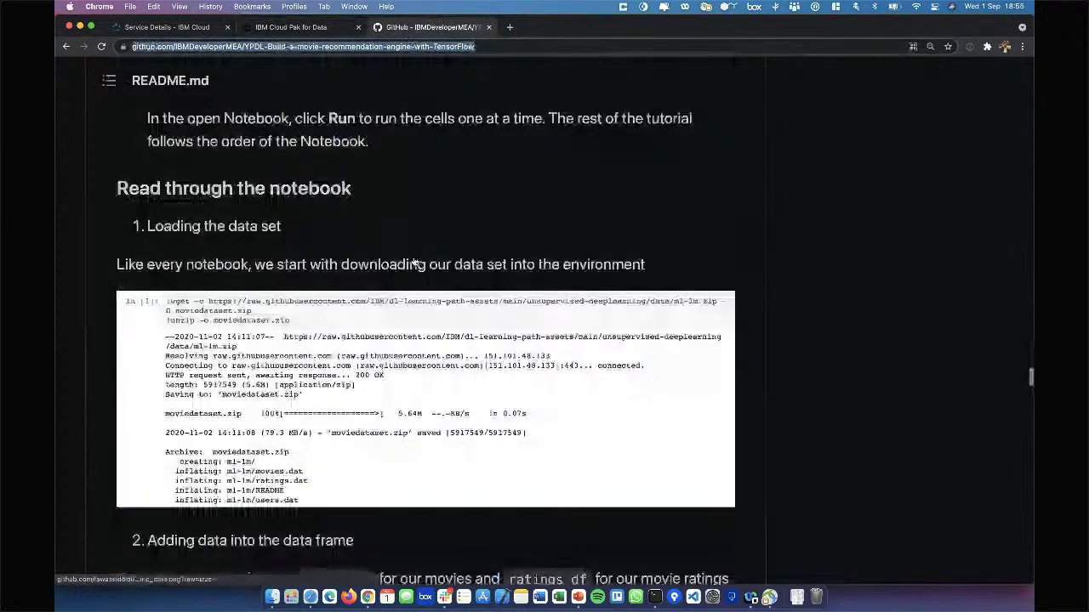
pyautogui.scroll(10, 414, 262)
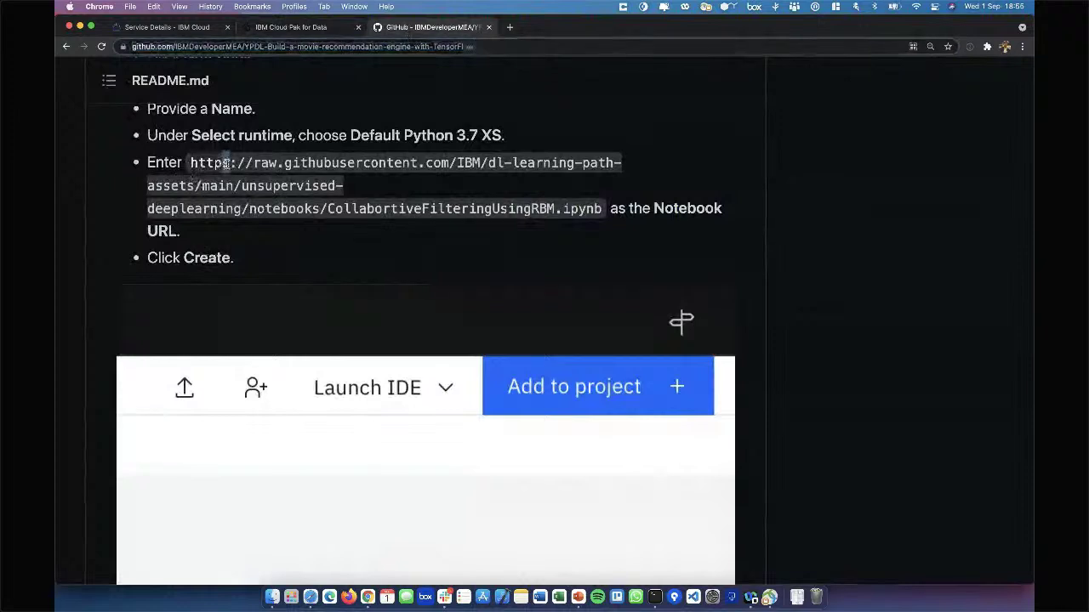
pyautogui.moveTo(194, 164); pyautogui.dragTo(602, 210)
pyautogui.press('super+c')
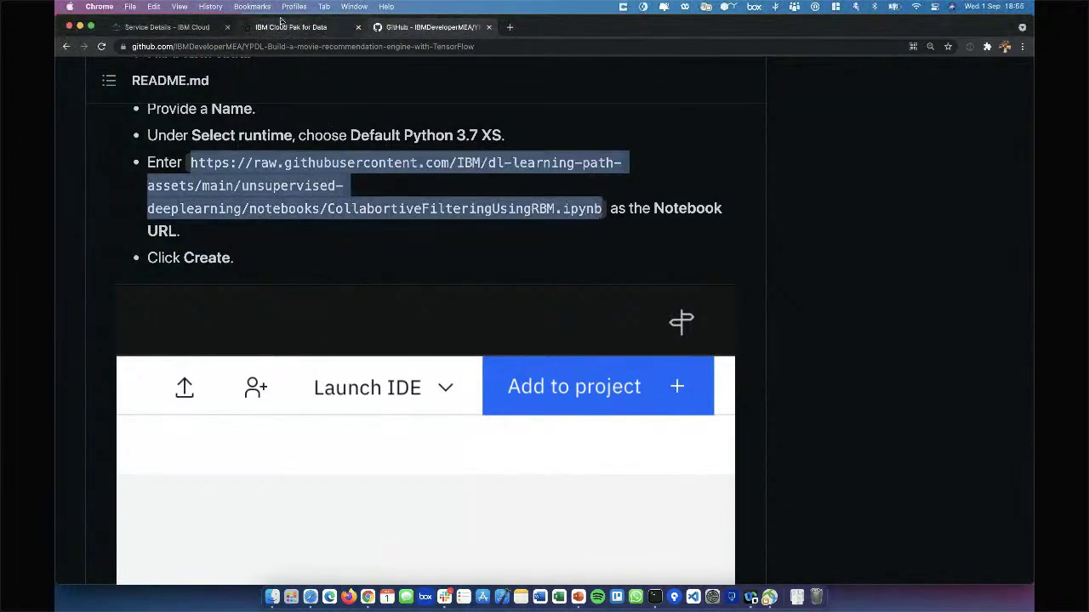
# - Return to the new notebook form in IBM Cloud Pak for Data and paste the copied CollabortiveFilteringUsingRBM.ipynb address as the notebook URL
pyautogui.click(282, 27)
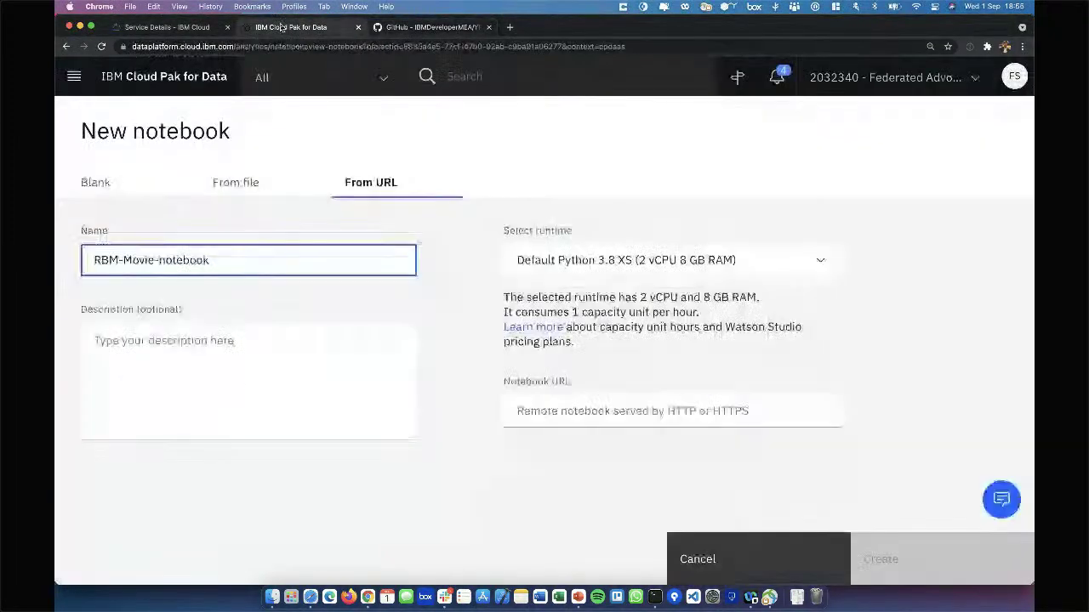
pyautogui.click(625, 412)
pyautogui.press('super+v')
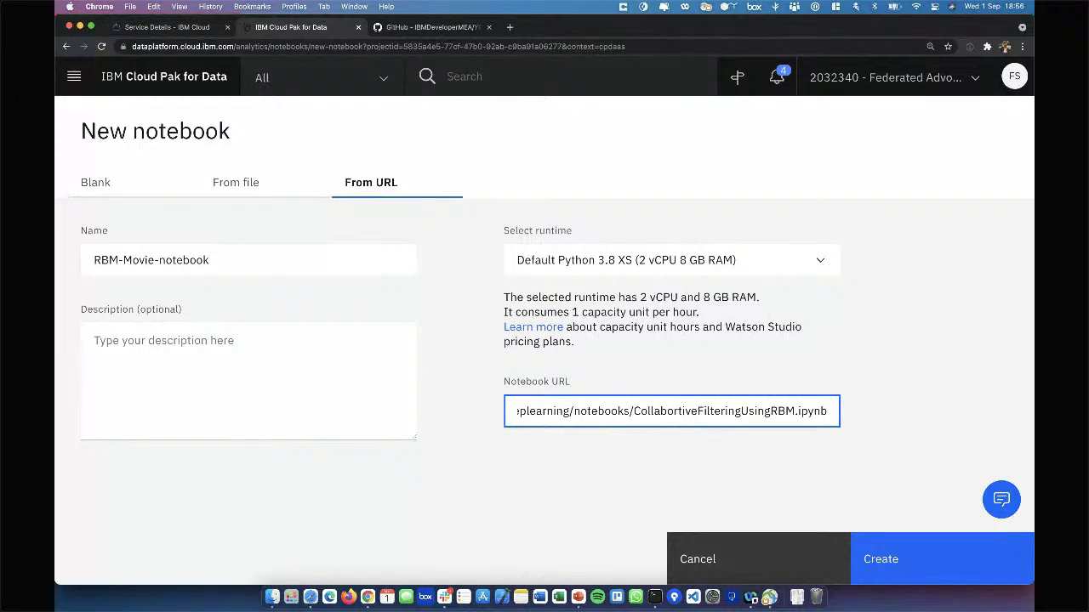
# - Check the notebook's name and source URL, and create the notebook with the Default Python 3.8 XS runtime
pyautogui.click(117, 259)
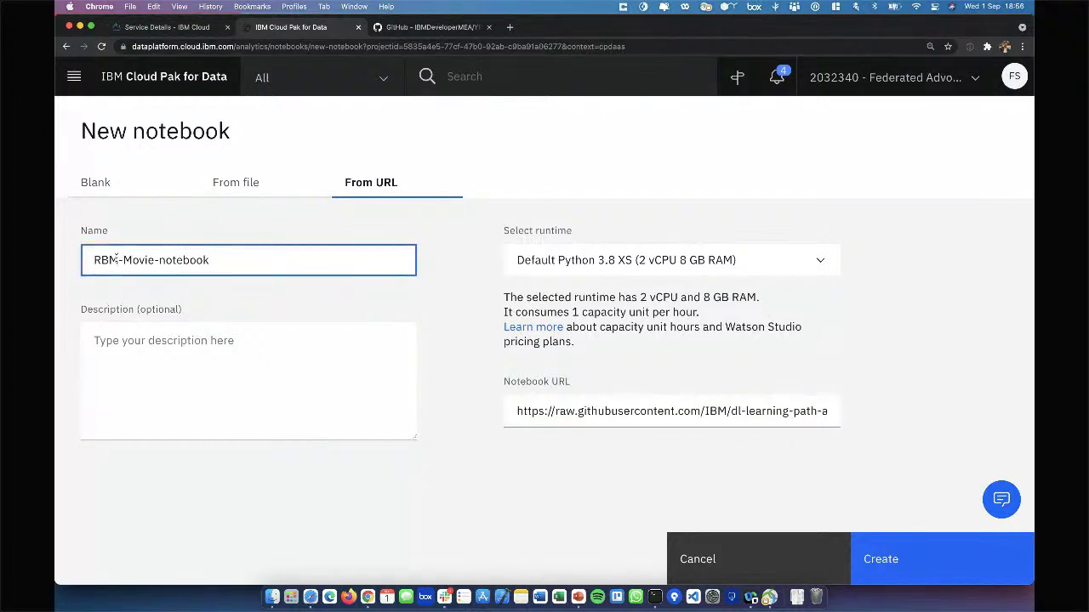
pyautogui.click(531, 411)
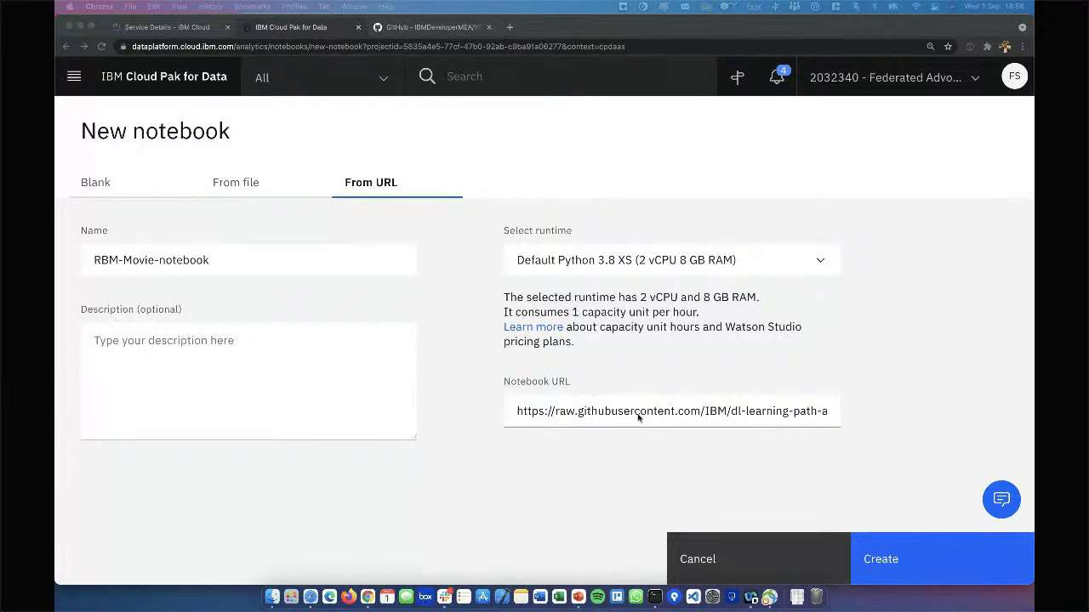
pyautogui.tripleClick(609, 412)
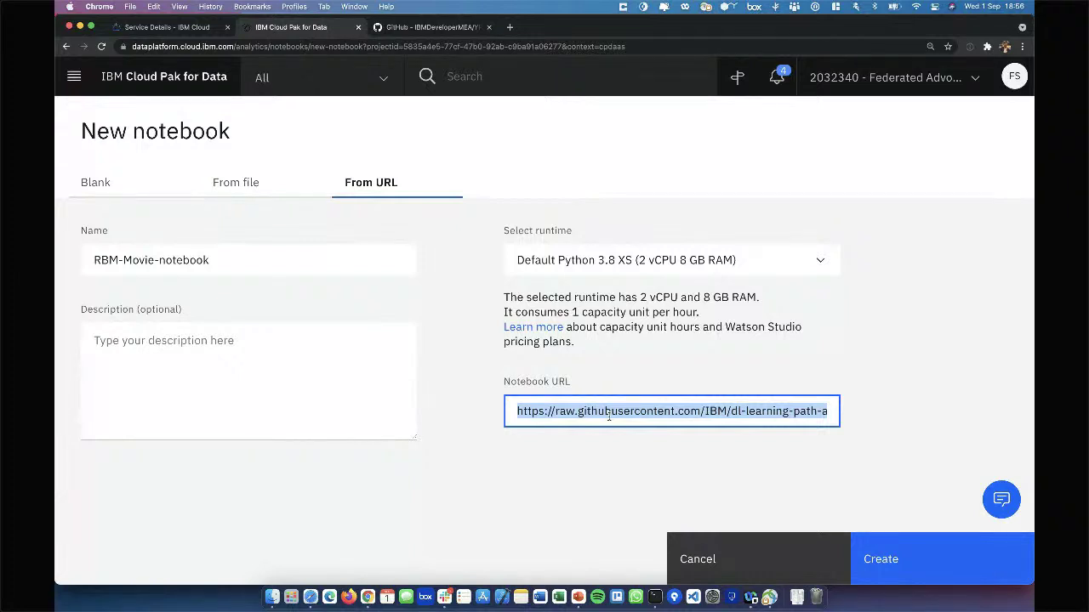
pyautogui.click(561, 493)
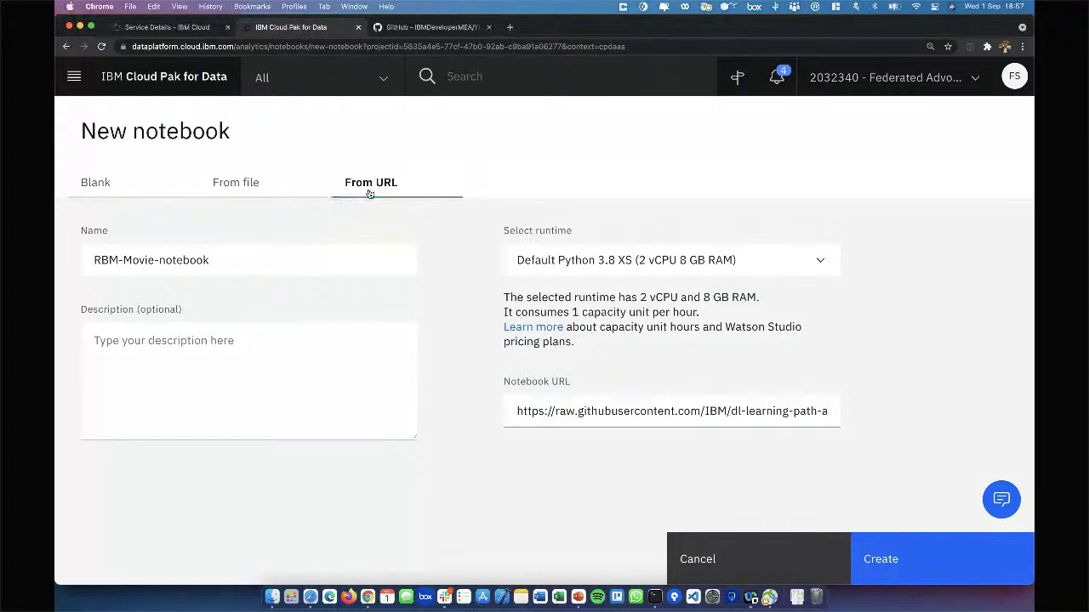
pyautogui.click(224, 259)
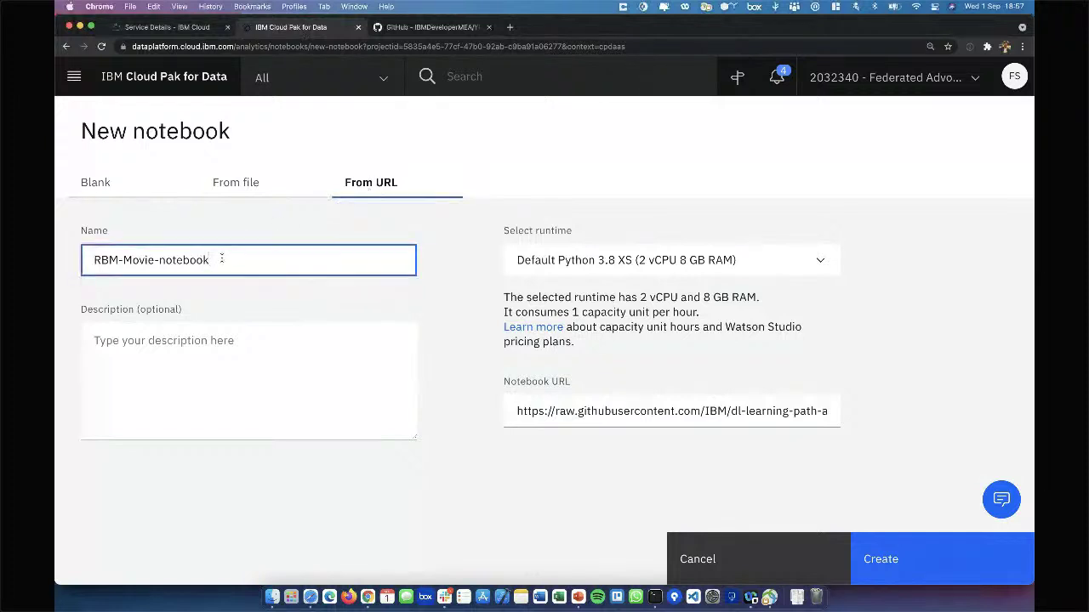
pyautogui.click(578, 411)
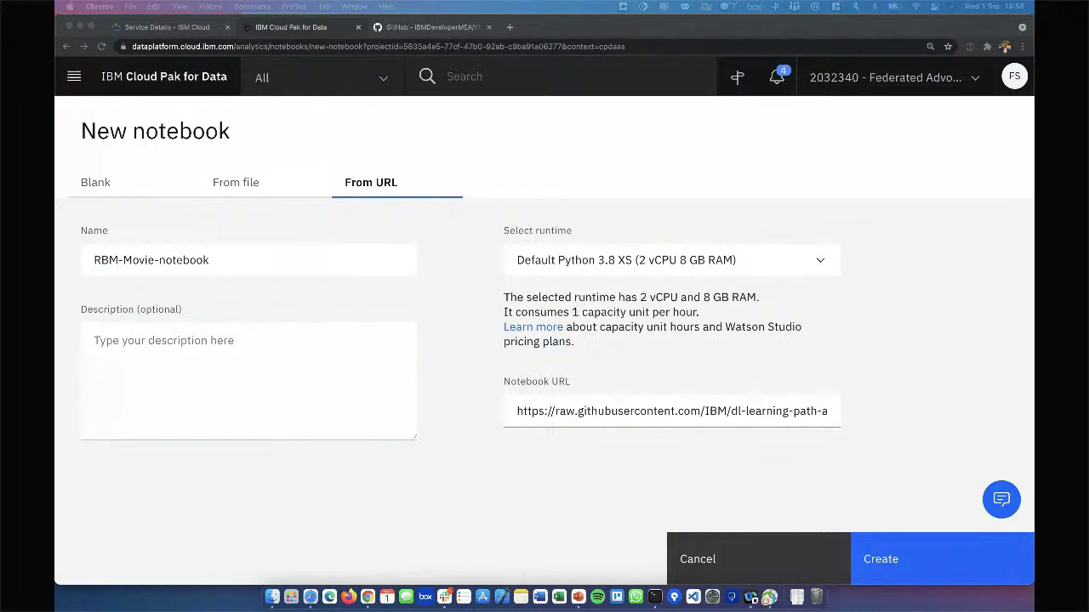
pyautogui.click(688, 480)
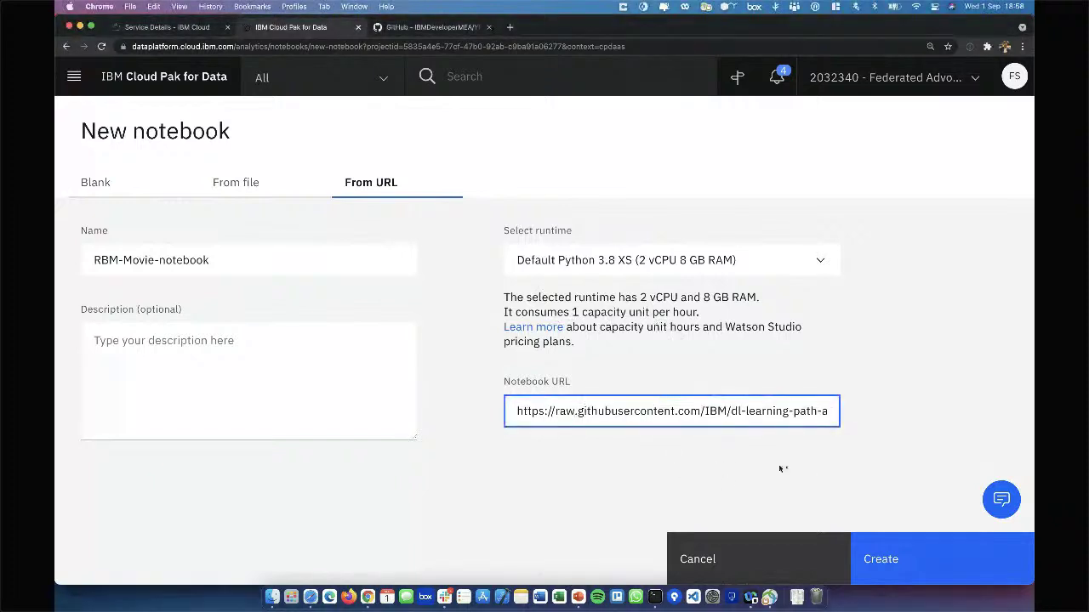
pyautogui.click(881, 561)
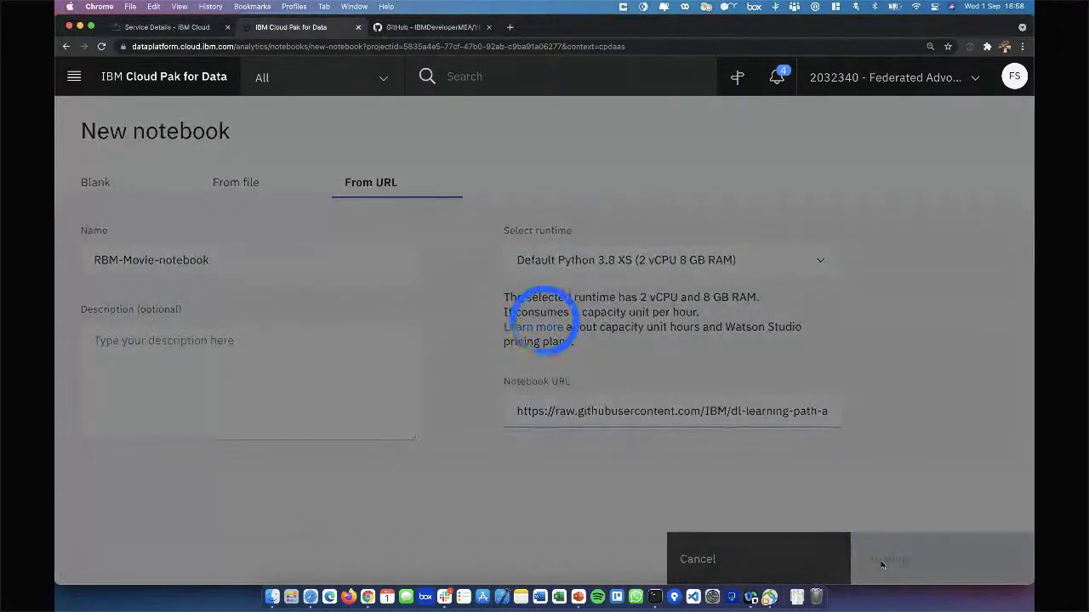